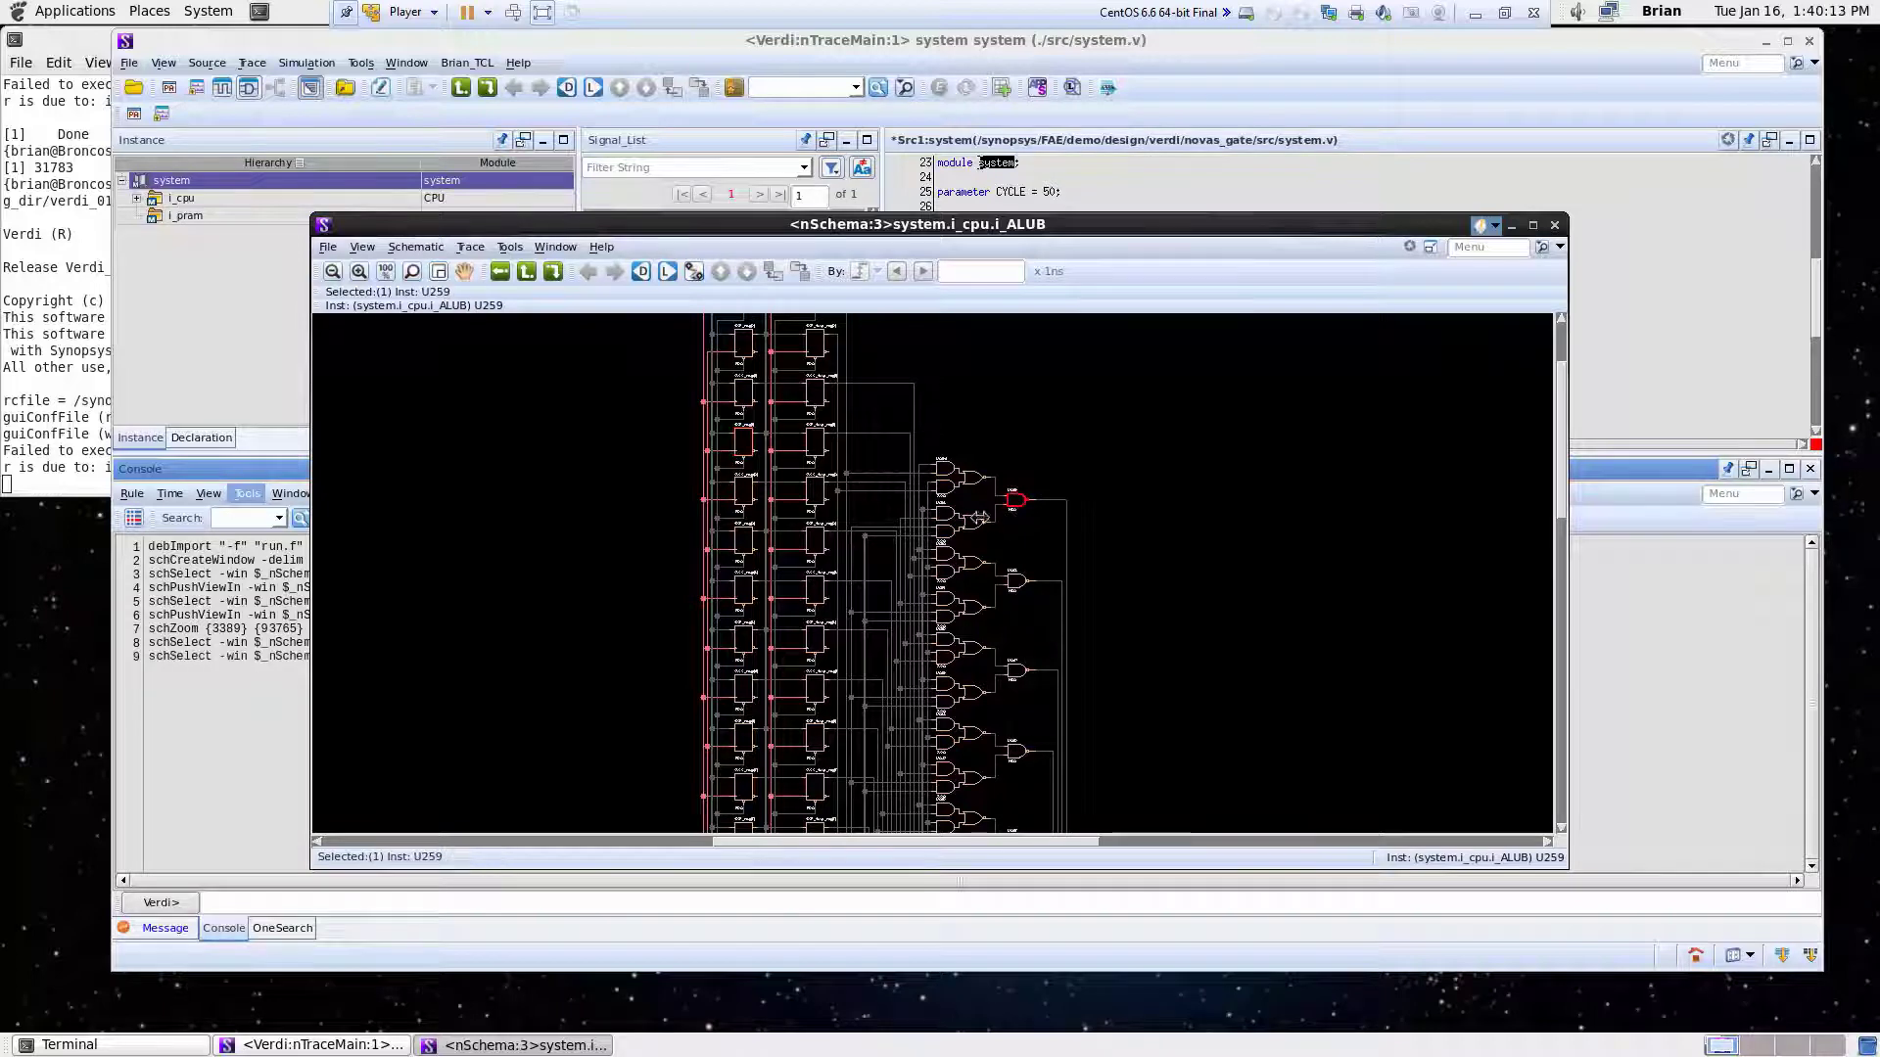
- Select gate U294 in the i_ALUB schematic and close that schematic window
left_click(963, 481)
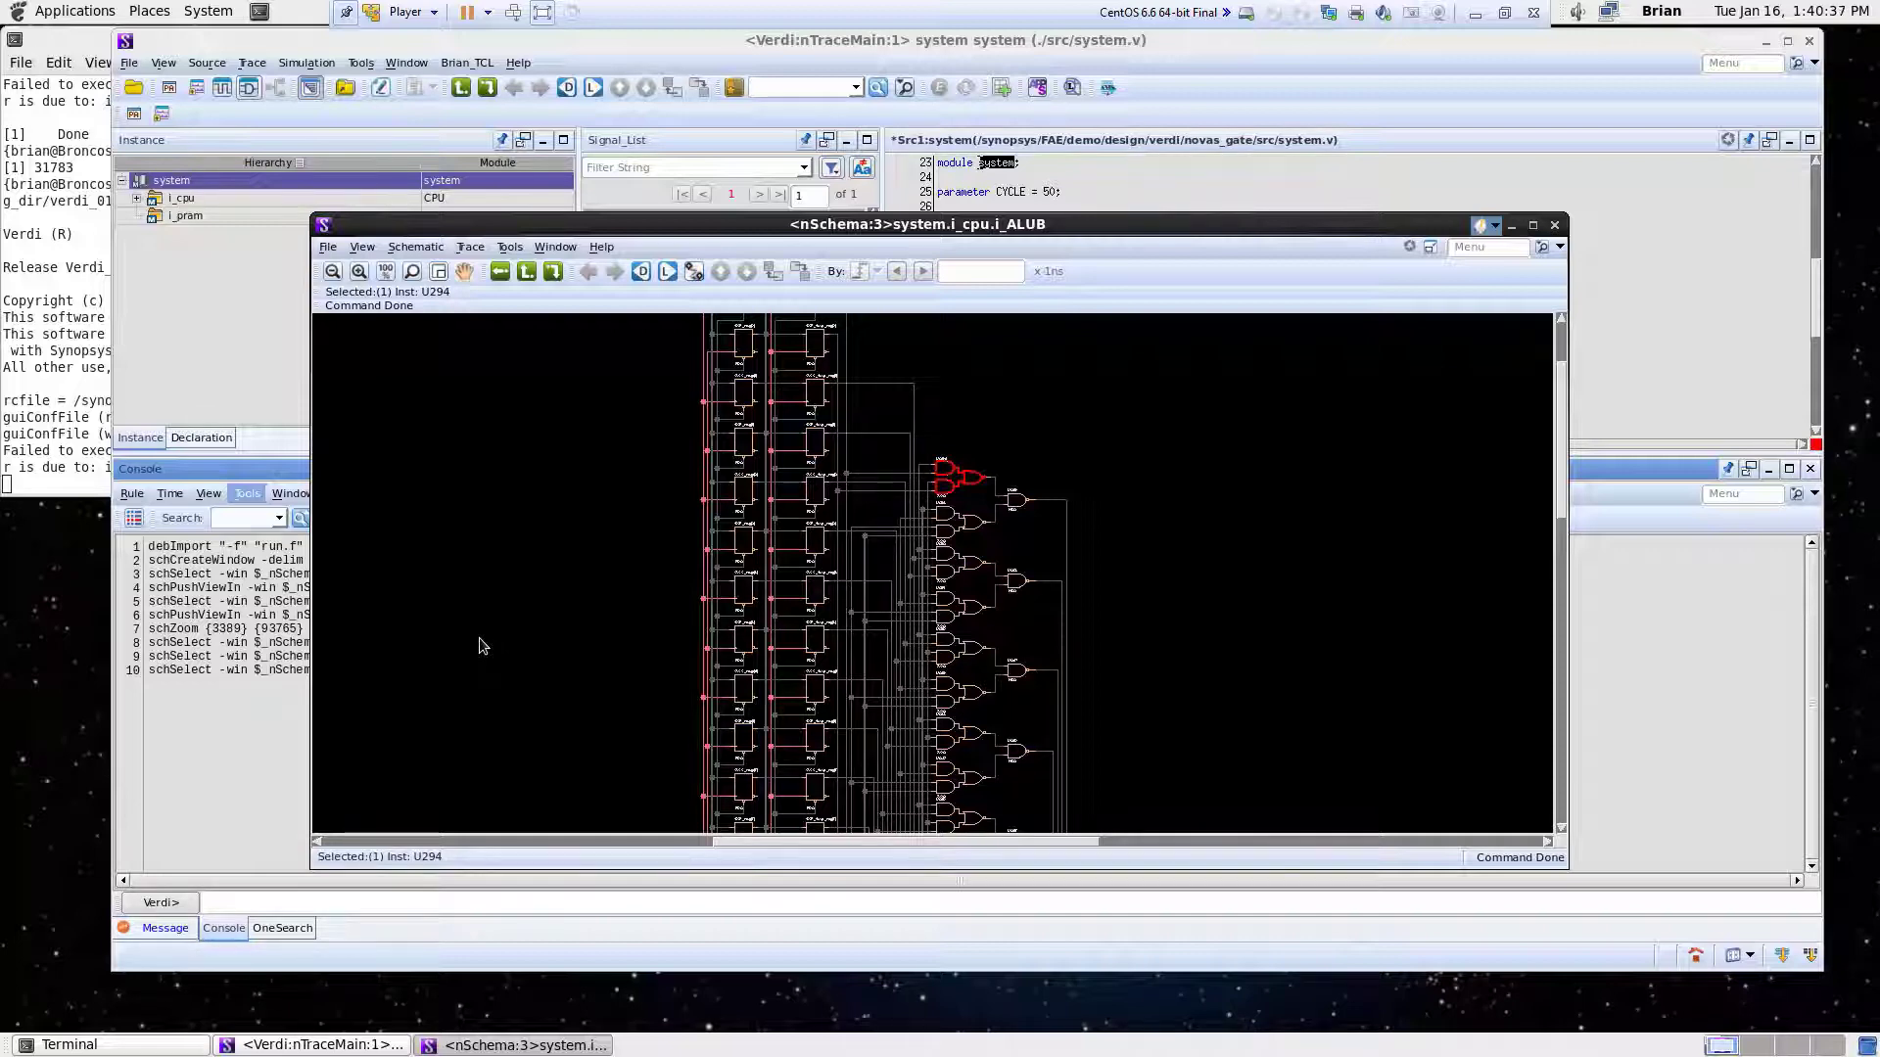
left_click(1556, 225)
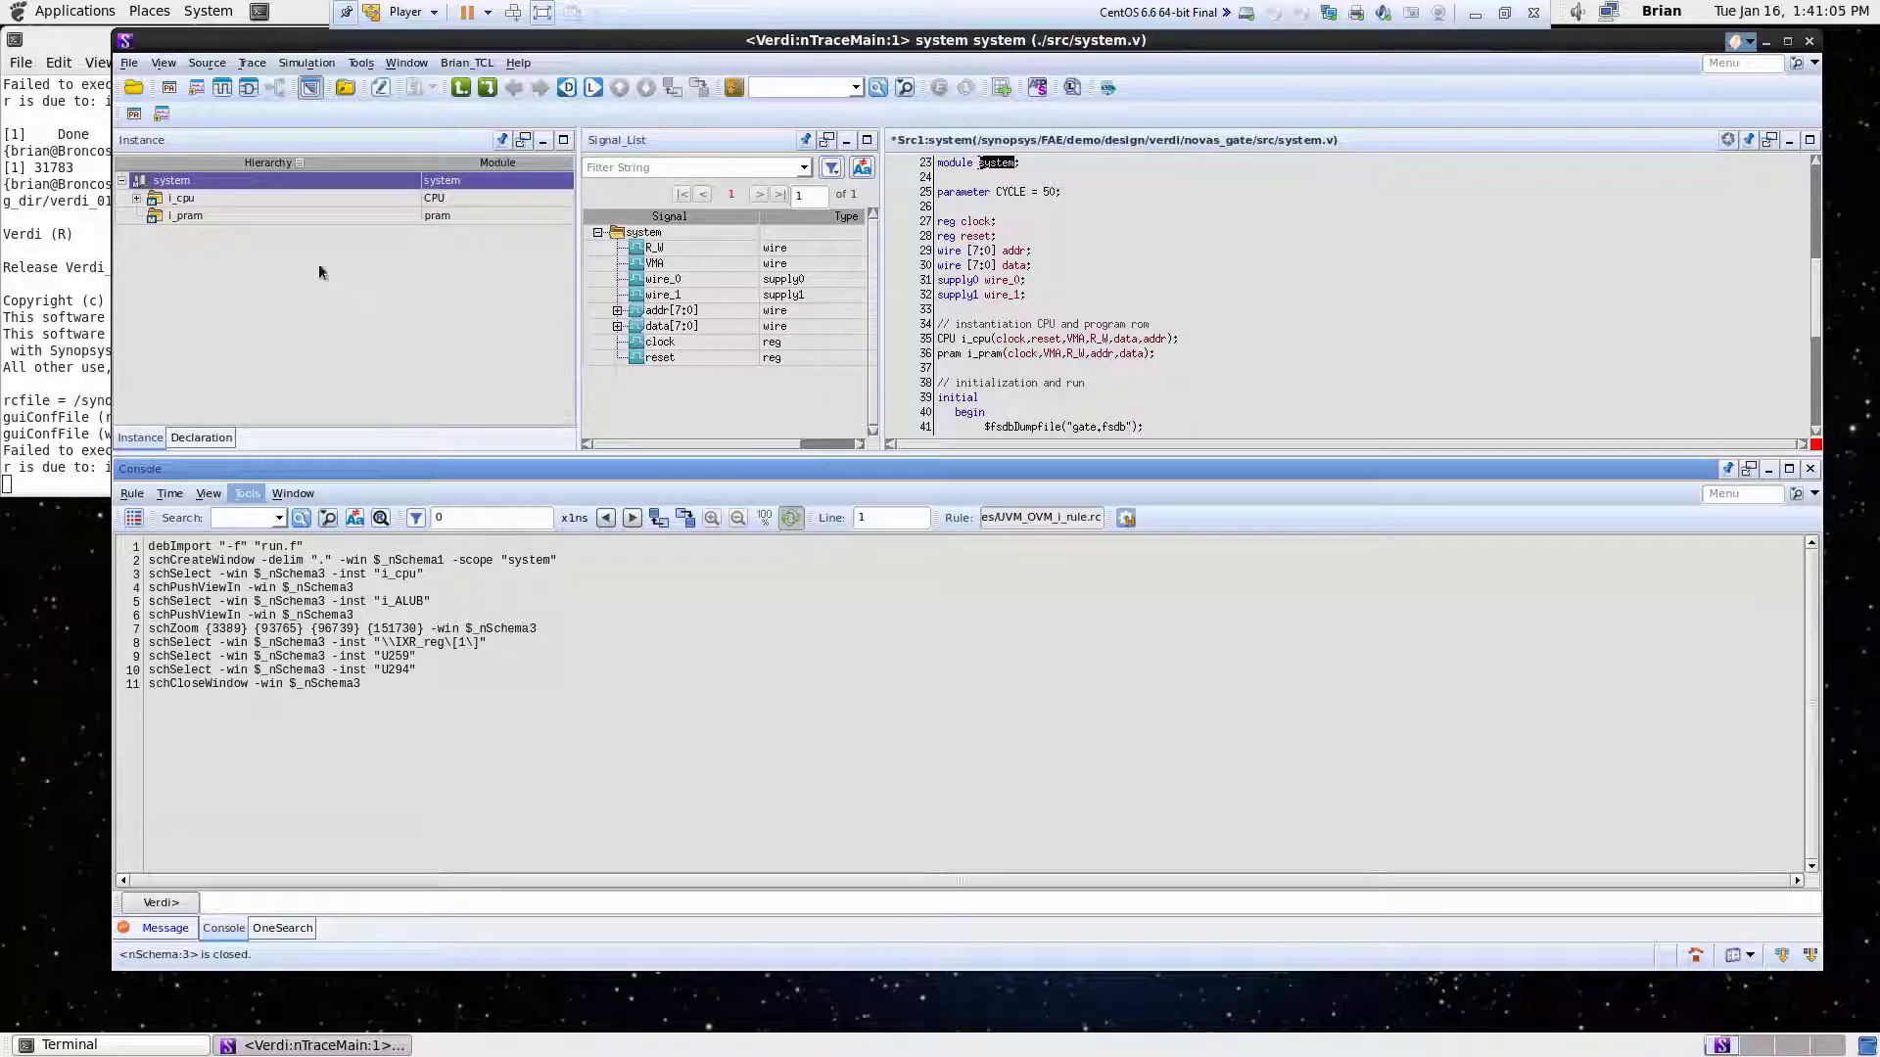
- Open the design object search from the source view and set it to find instances
left_click(209, 67)
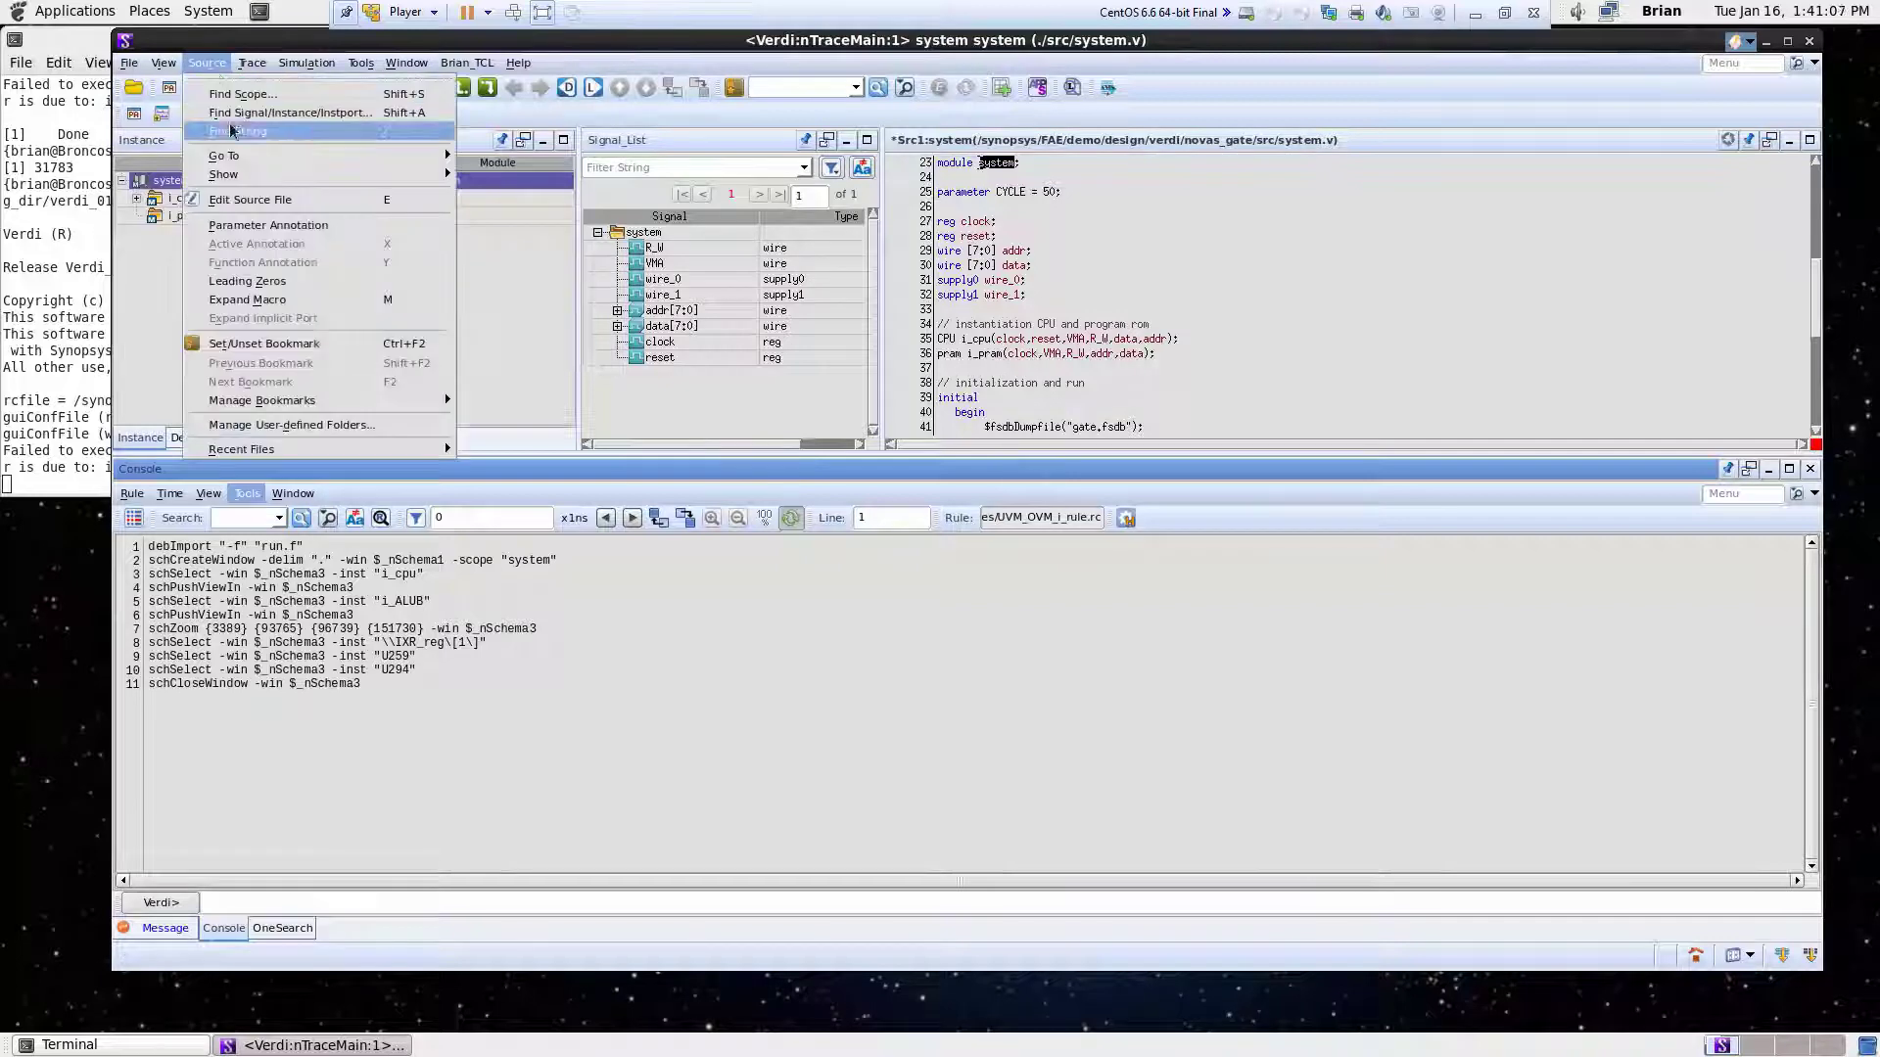
left_click(233, 114)
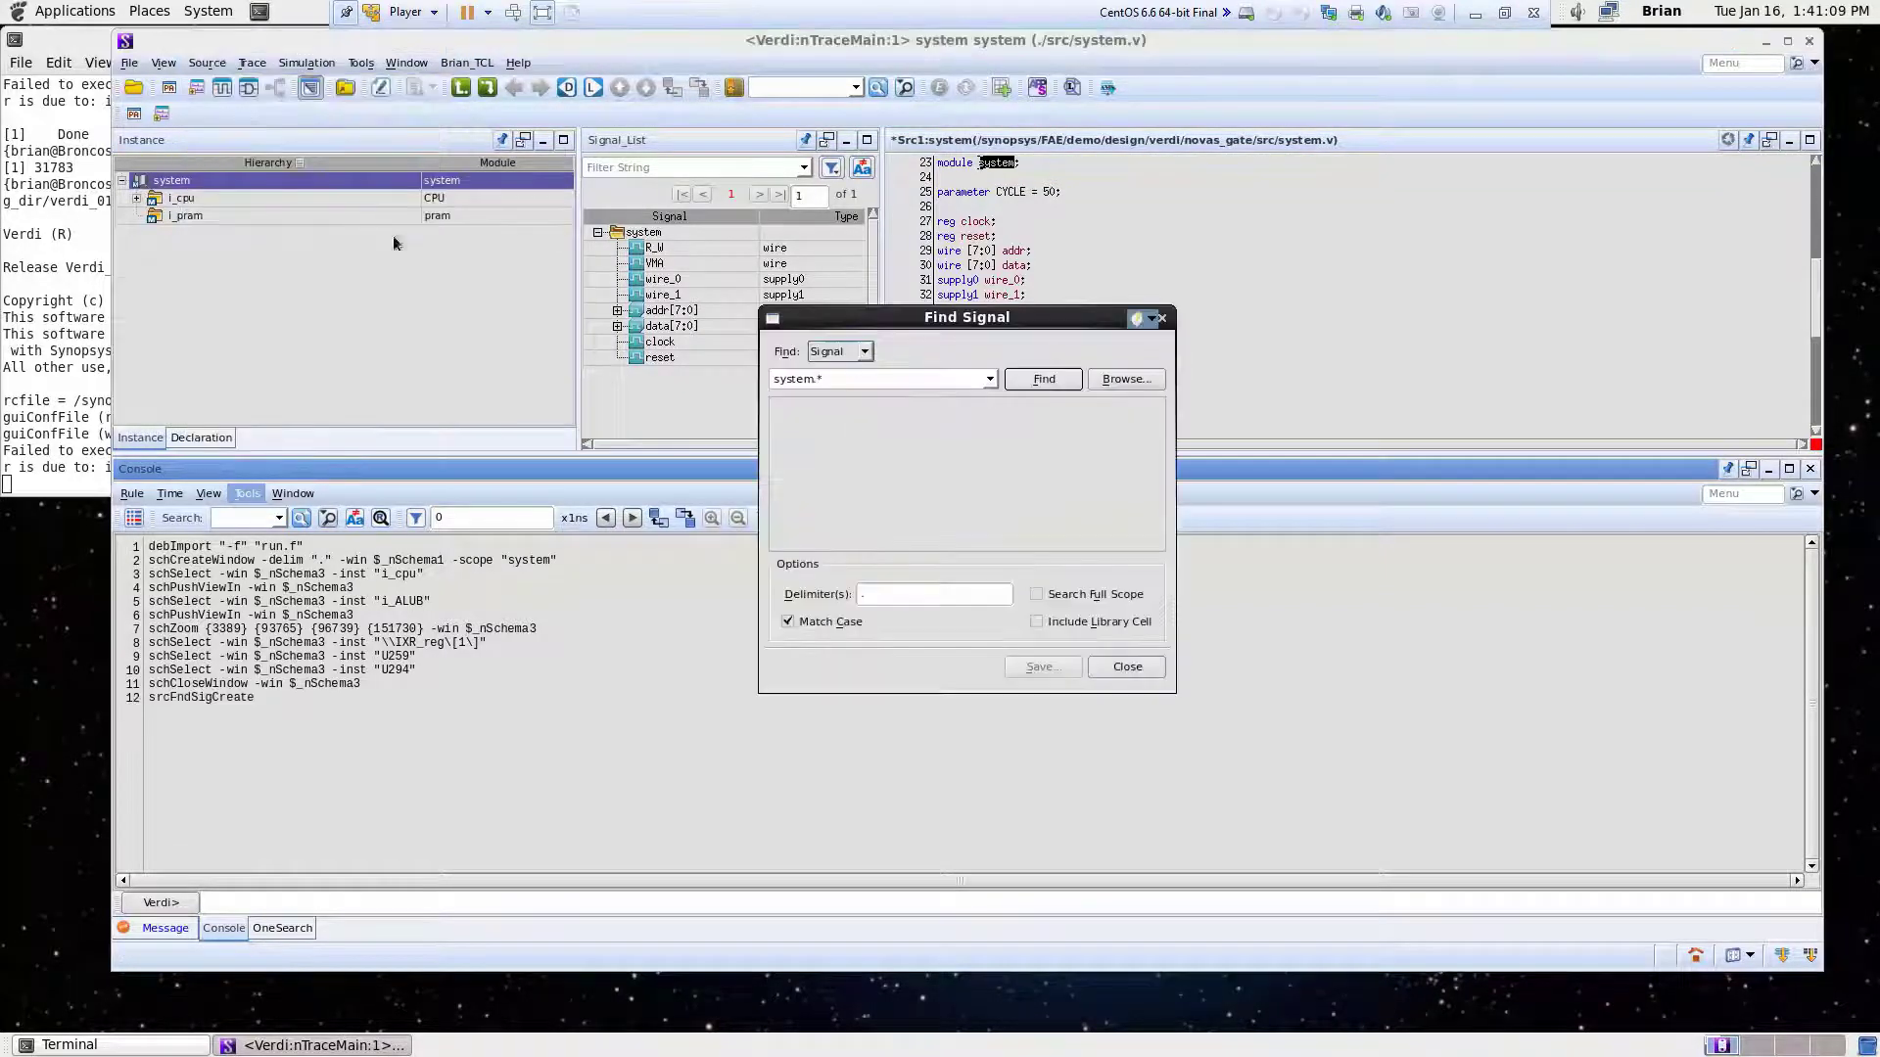
left_click(864, 351)
left_click(848, 384)
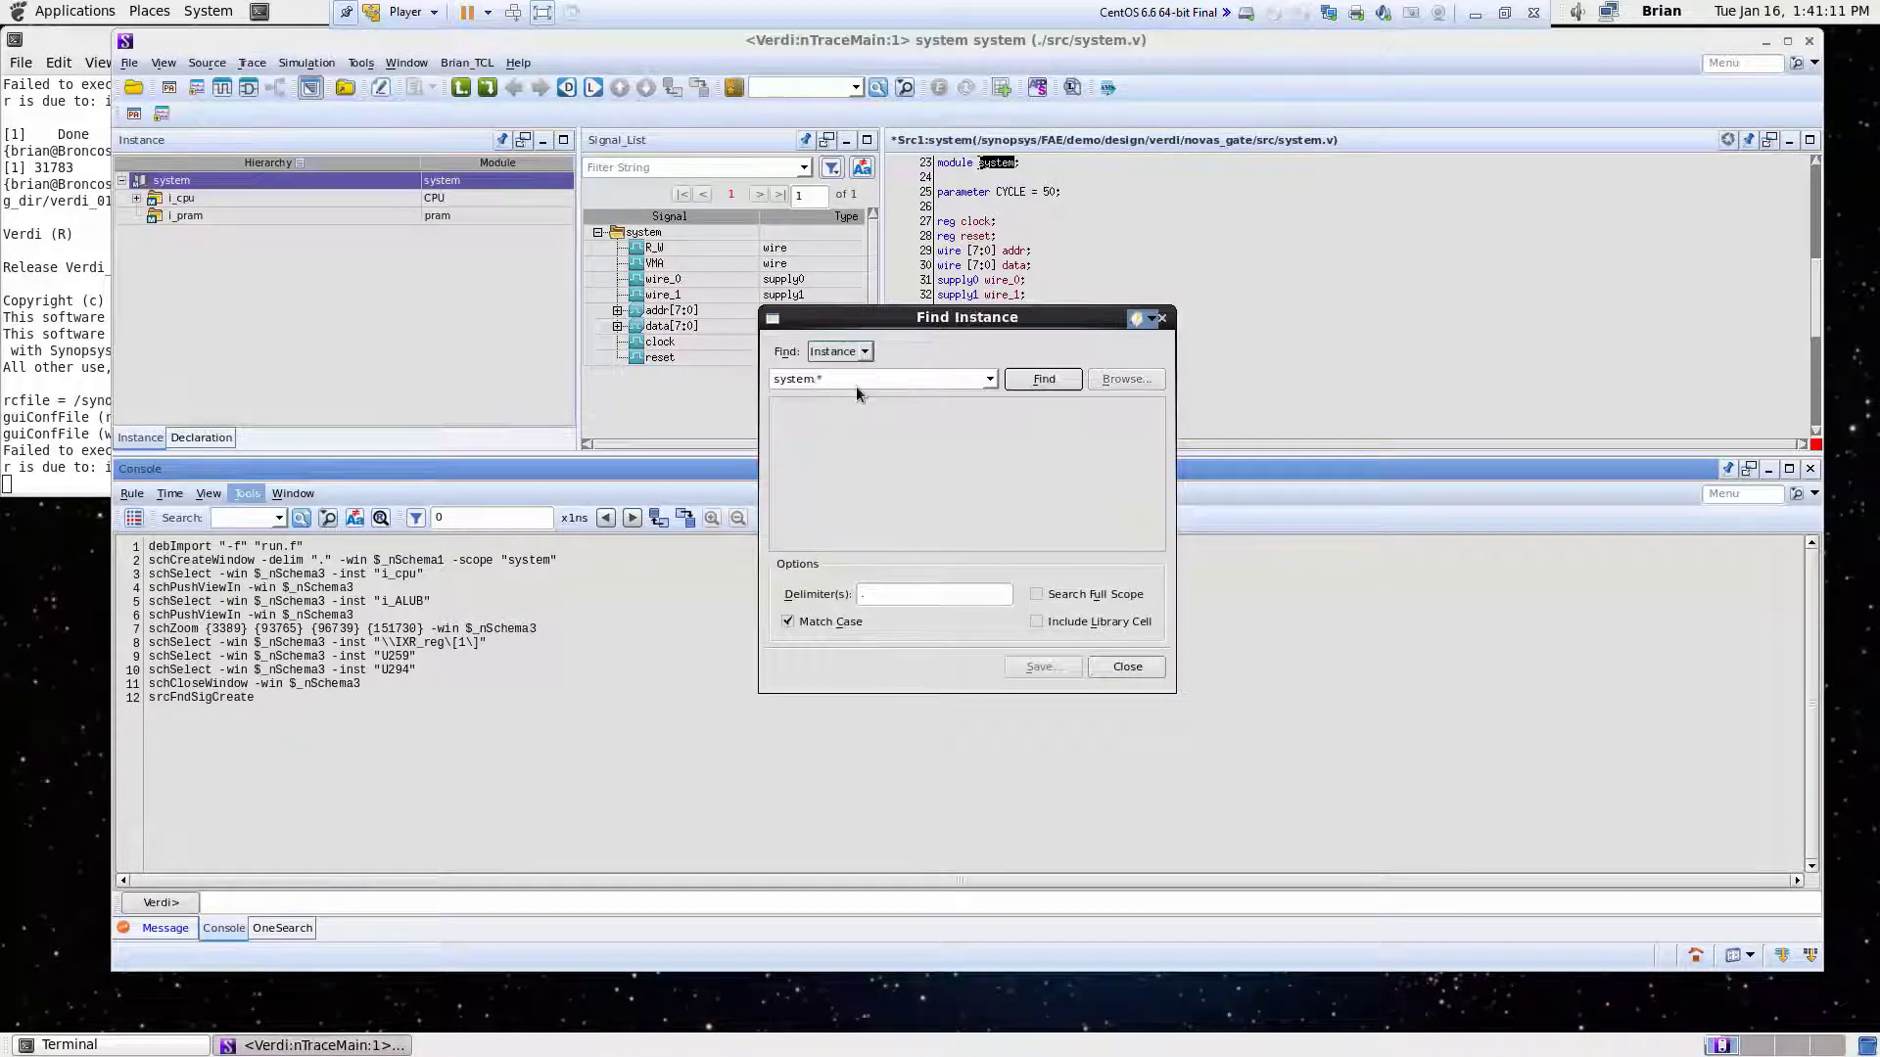
- Search for instances matching *IDR_reg* across the full scope, including library cells
key("BackSpace")
key("BackSpace")
key("BackSpace")
key("BackSpace")
key("BackSpace")
key("BackSpace")
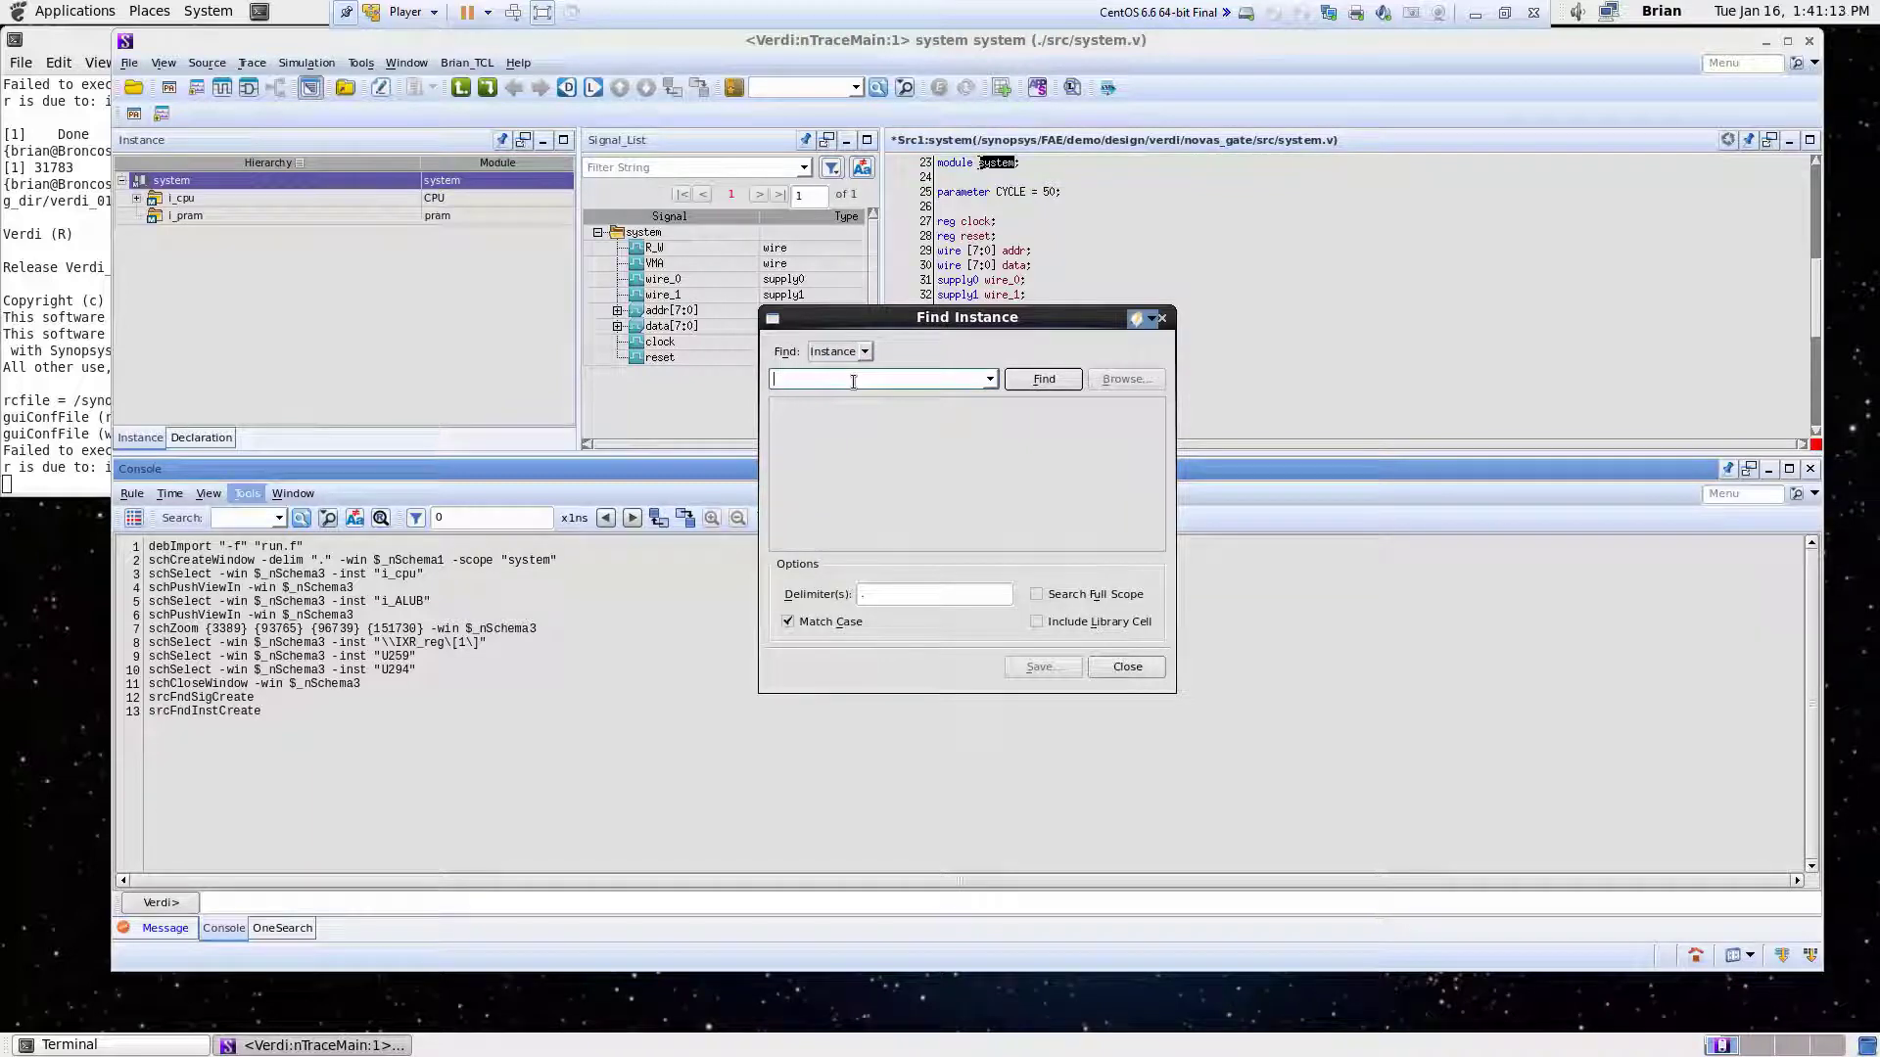
type("*IDR_reg[*")
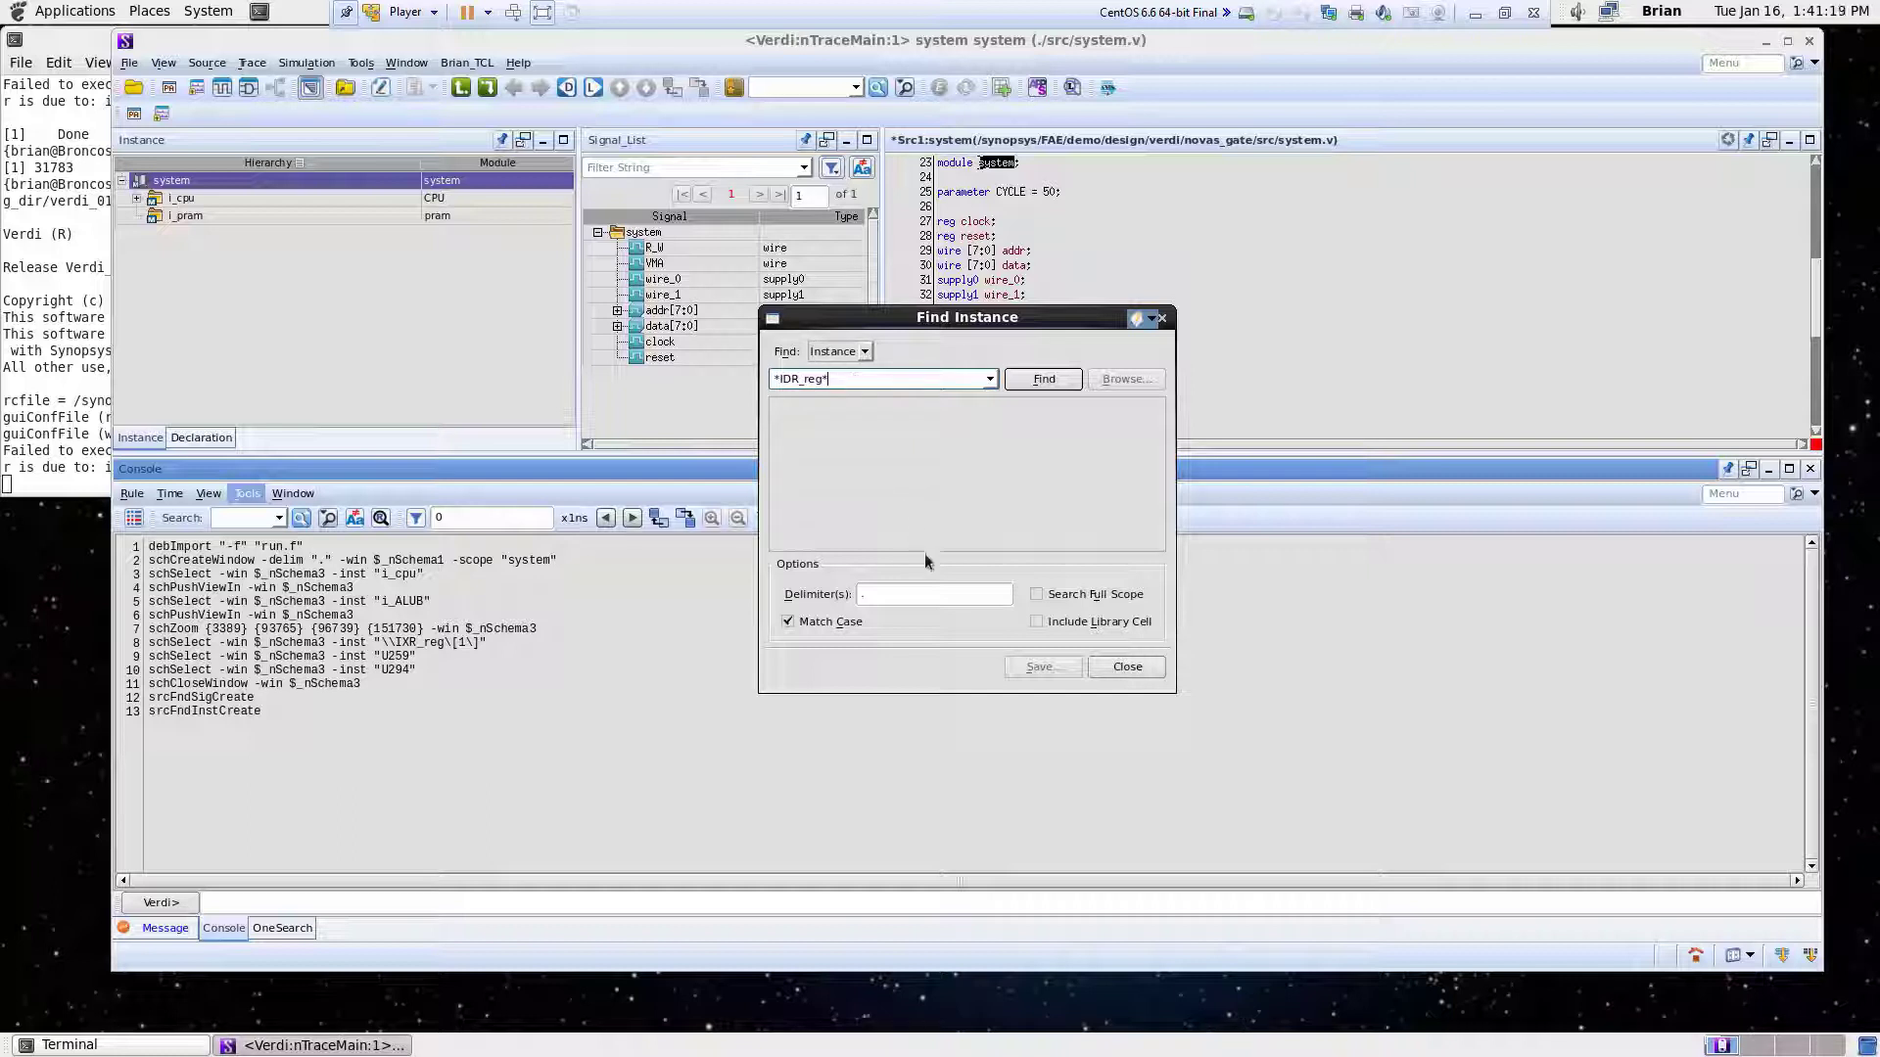
left_click(1037, 595)
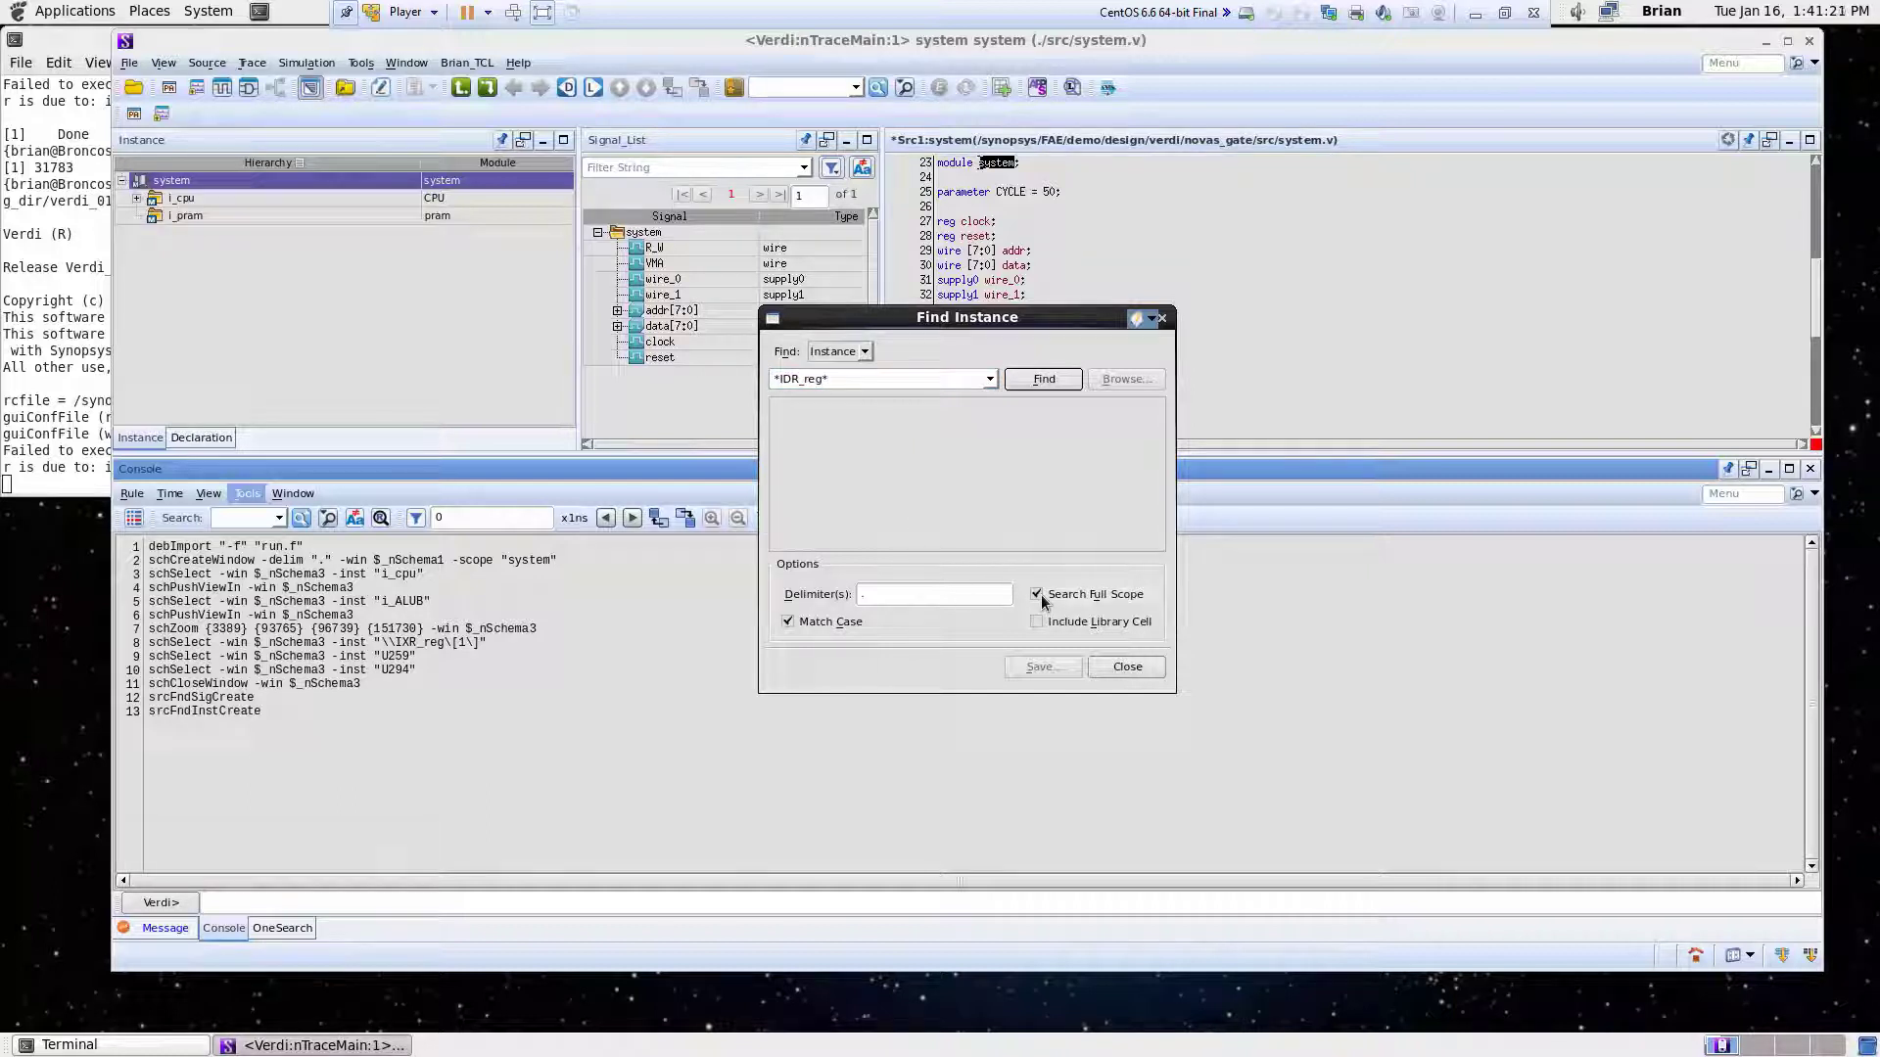
left_click(1037, 622)
left_click(1044, 379)
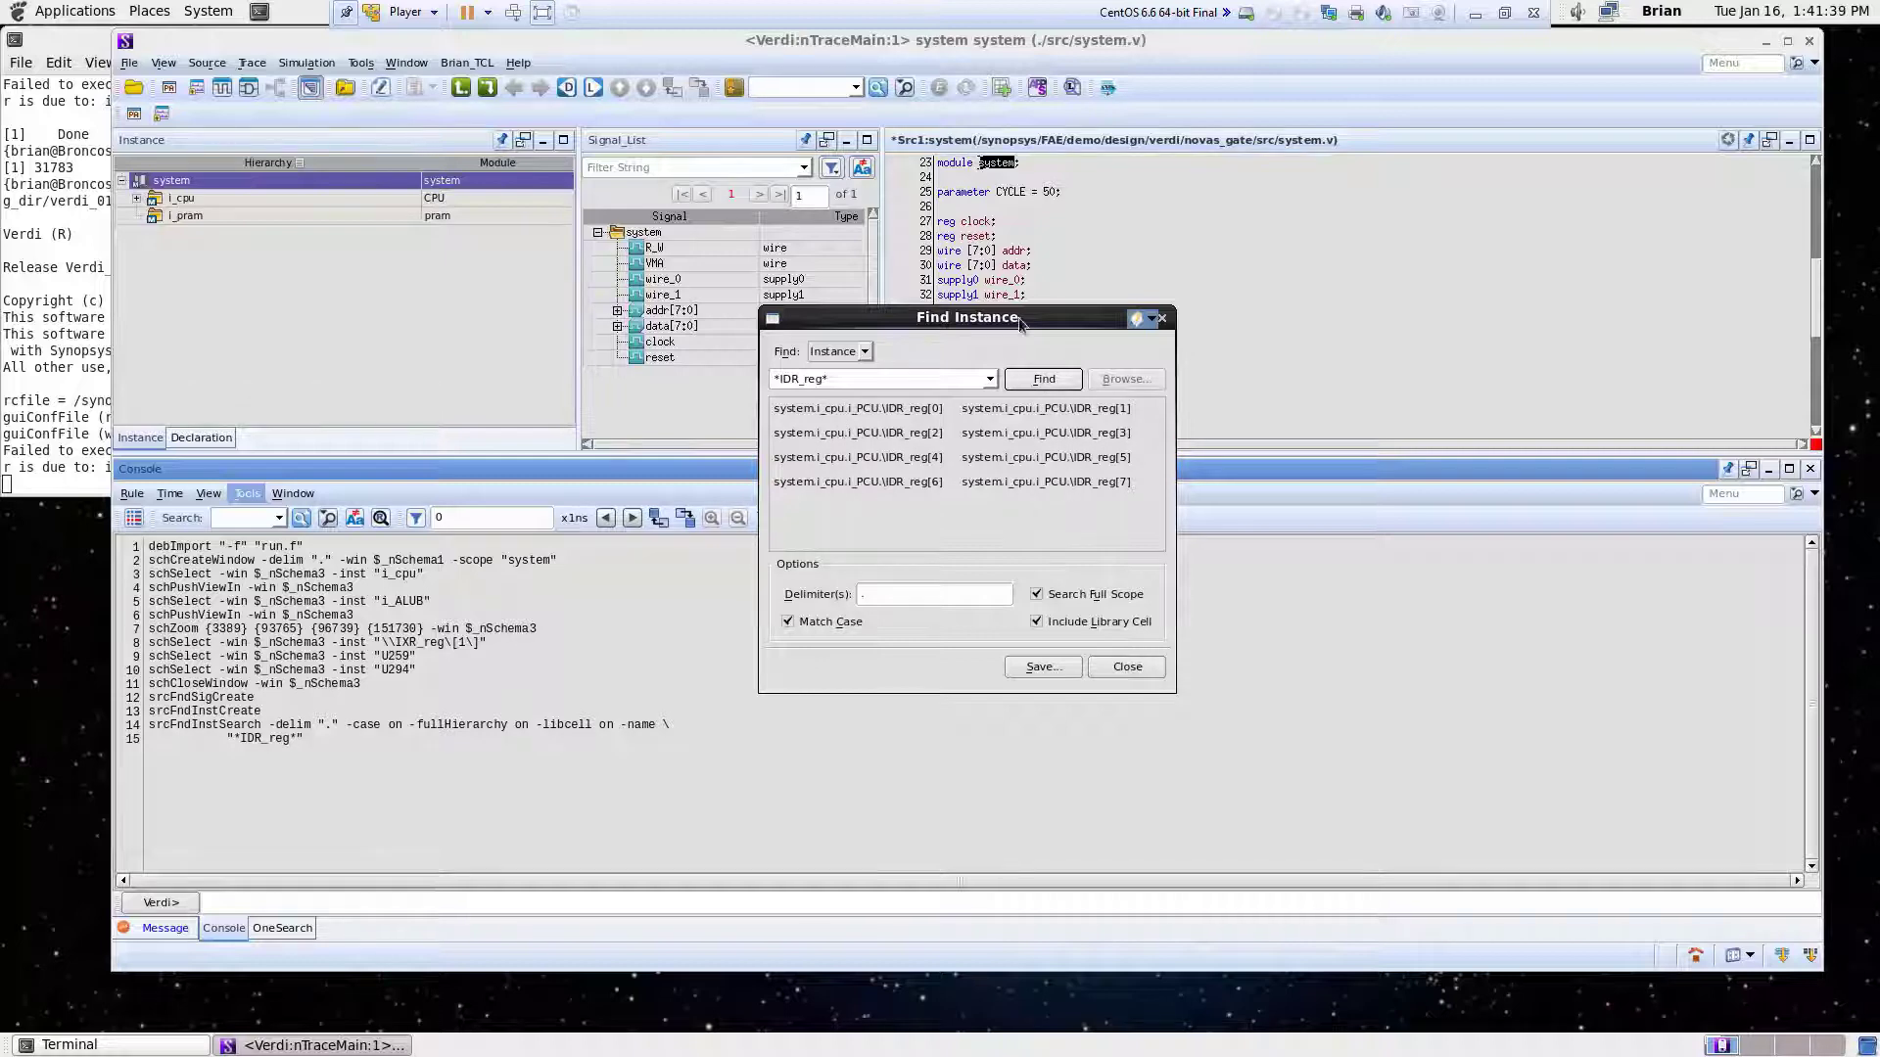
- Go to the source line of system.i_cpu.i_PCU.\IDR_reg[7] from the search results and close the search dialog
left_click_drag(1023, 317, 1074, 399)
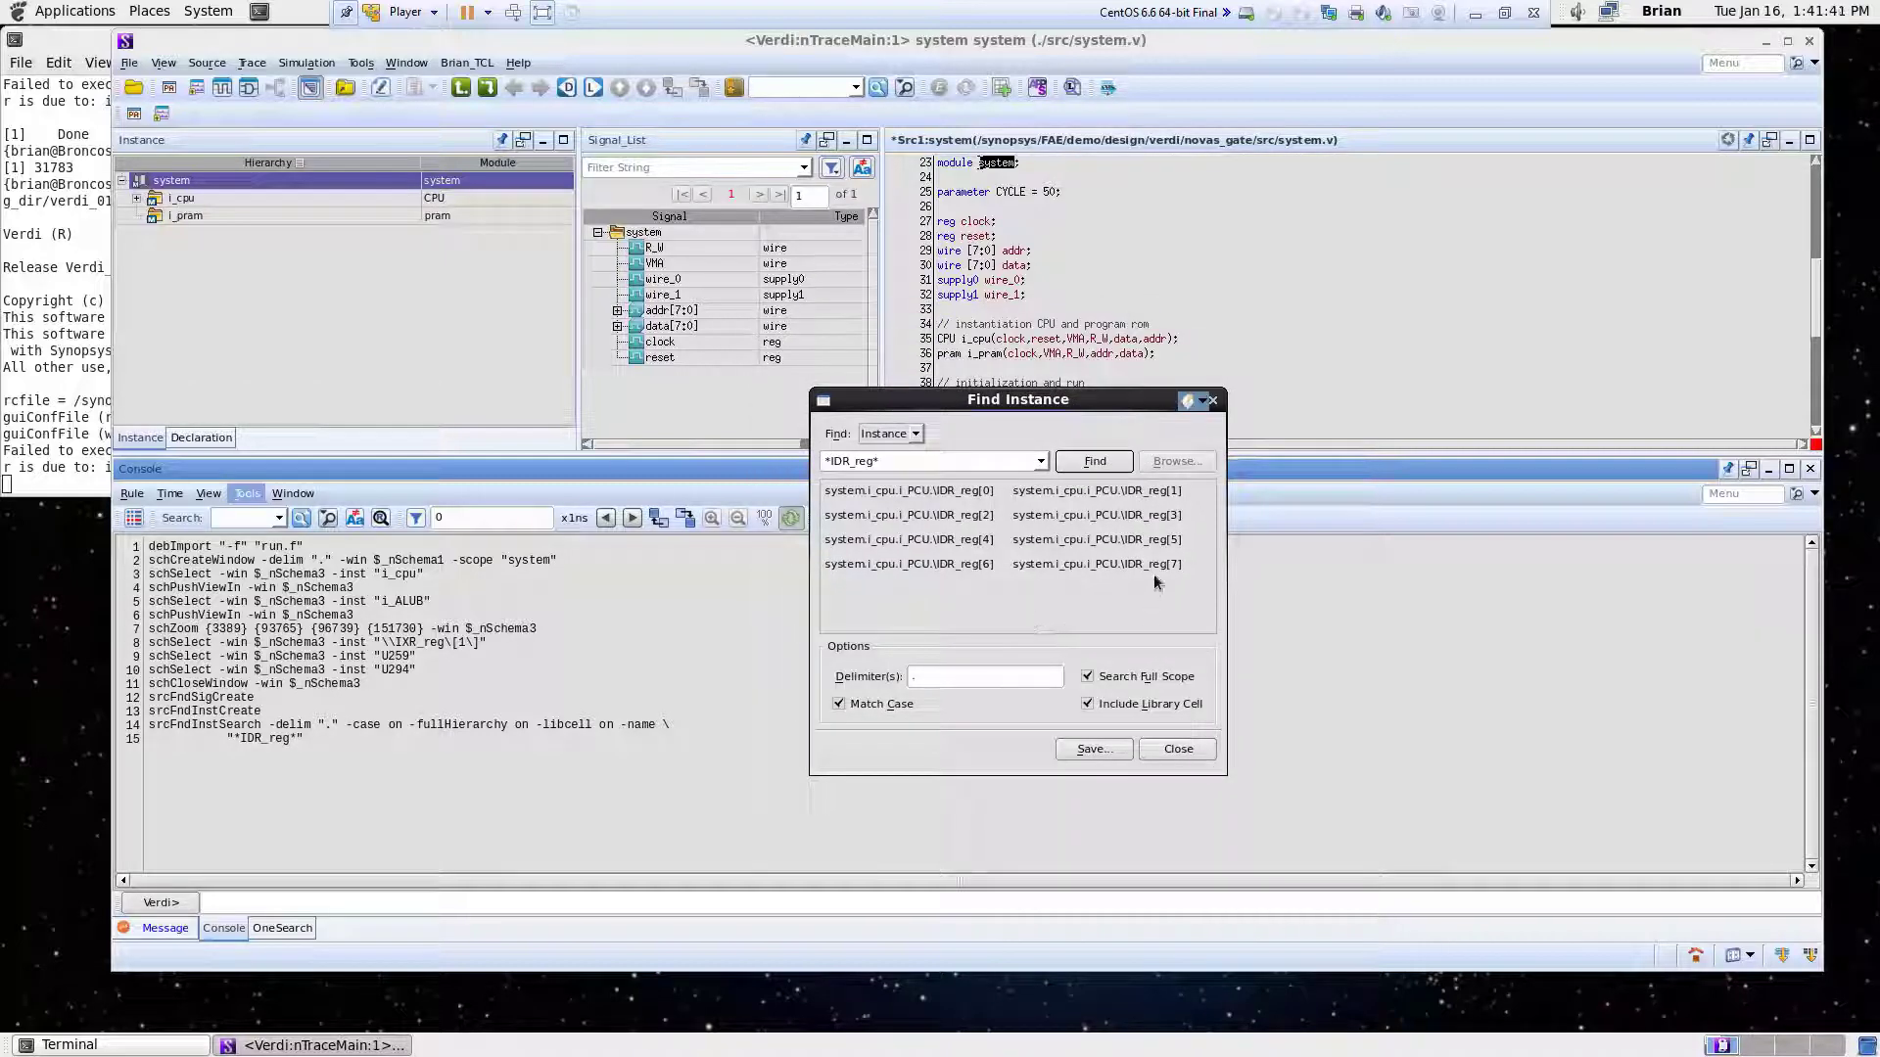
left_click(1106, 566)
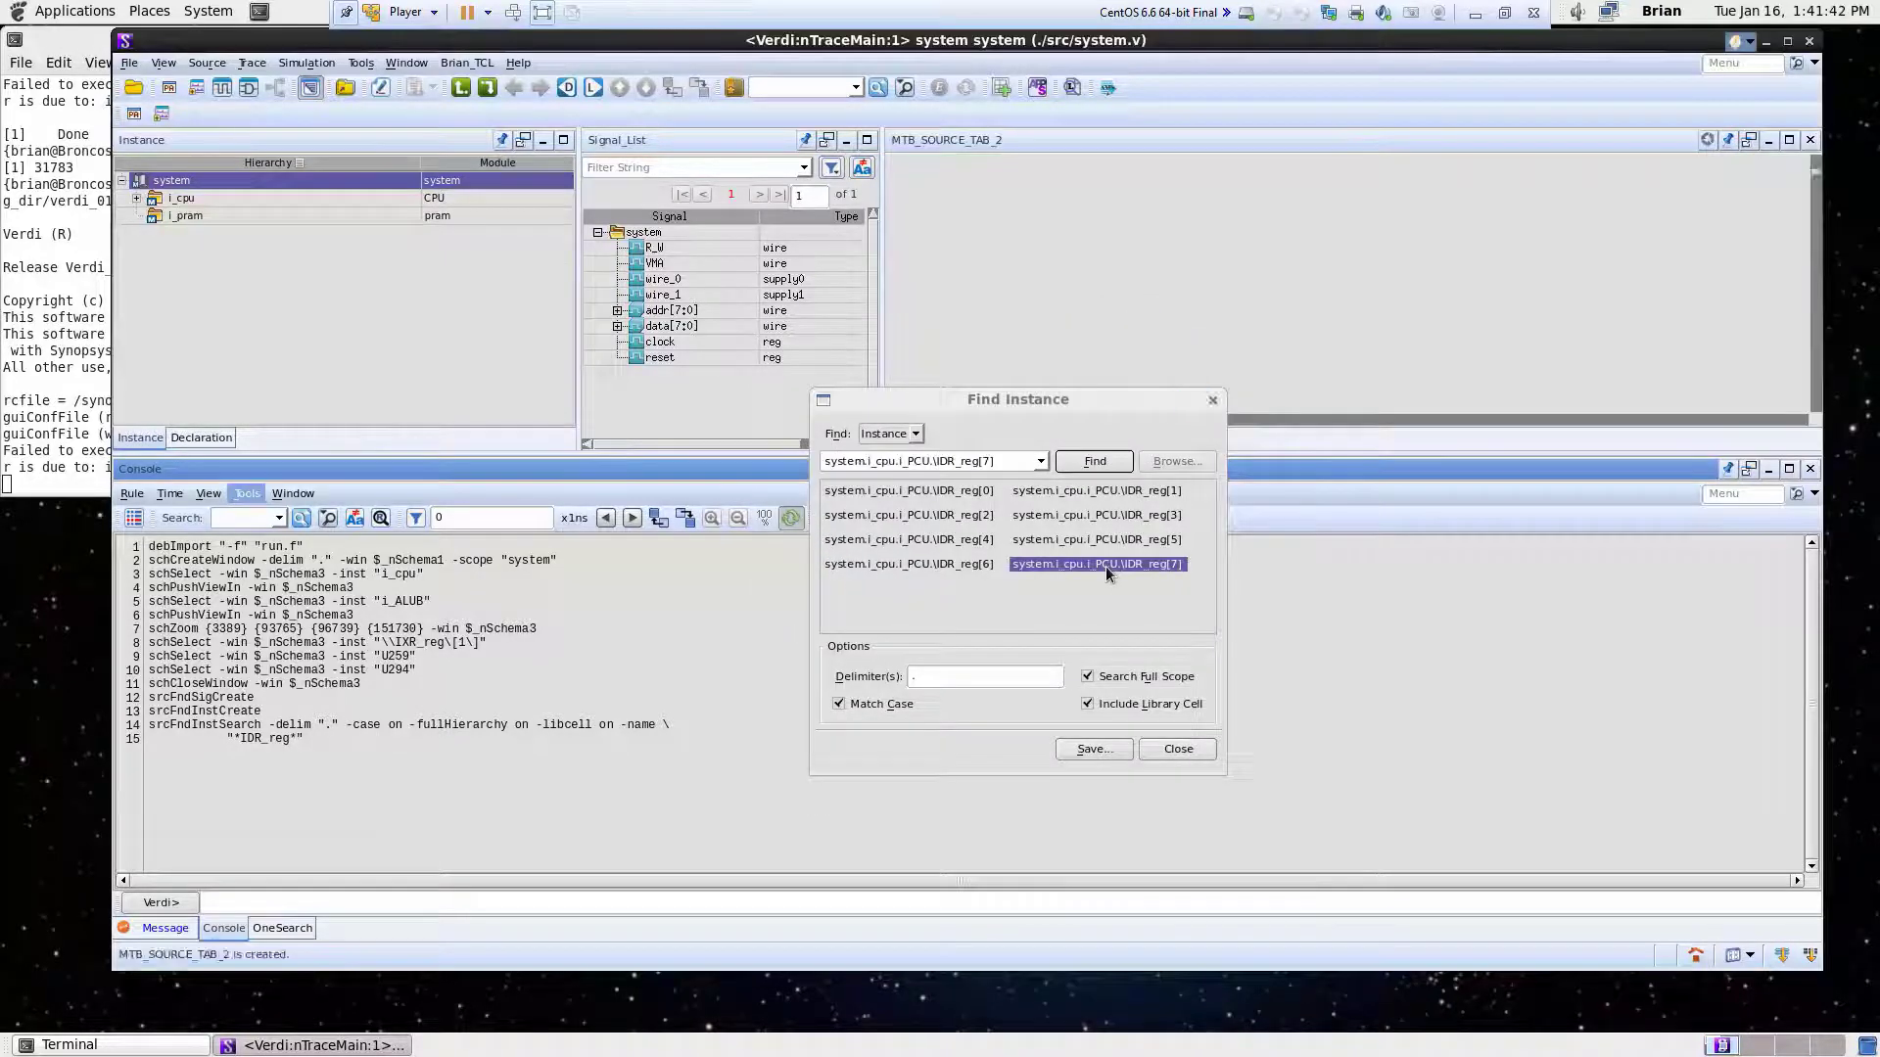
left_click(1180, 750)
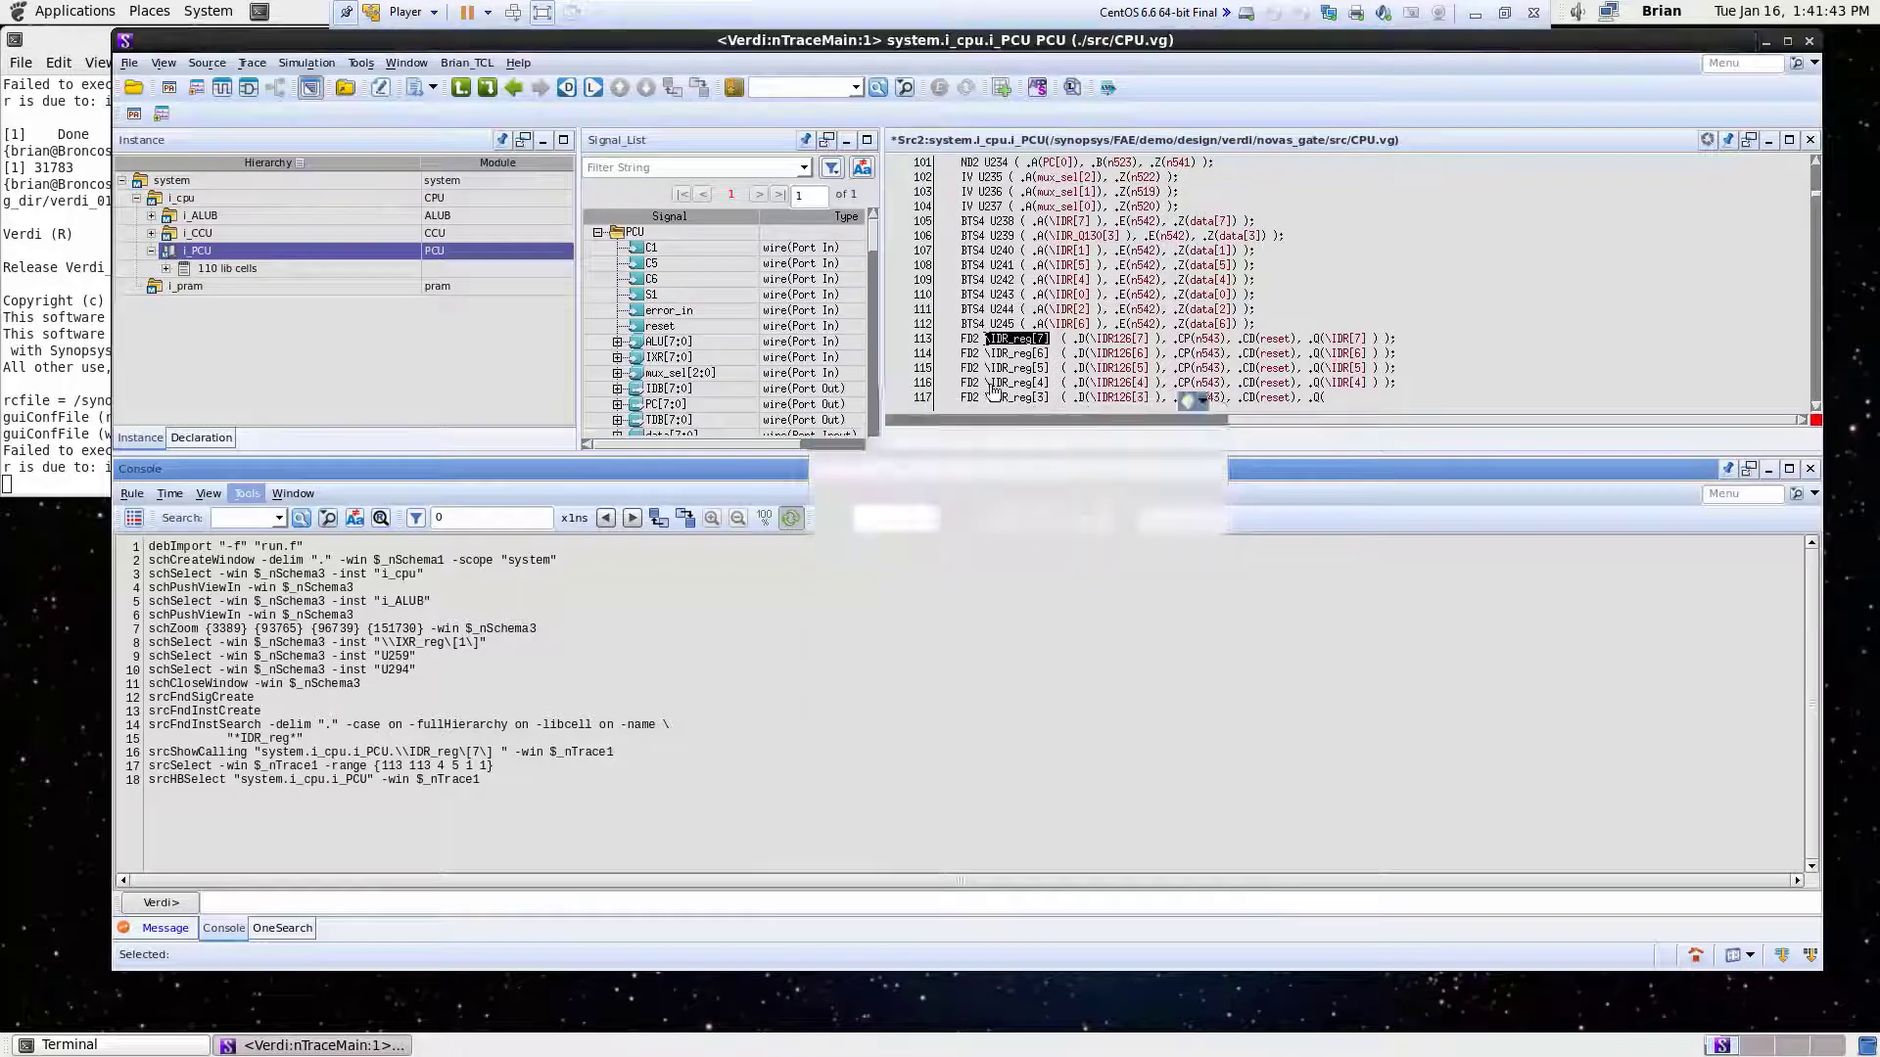
- Create a new driver schematic from the IDR_reg[7] instance in the source code
left_click(1025, 348)
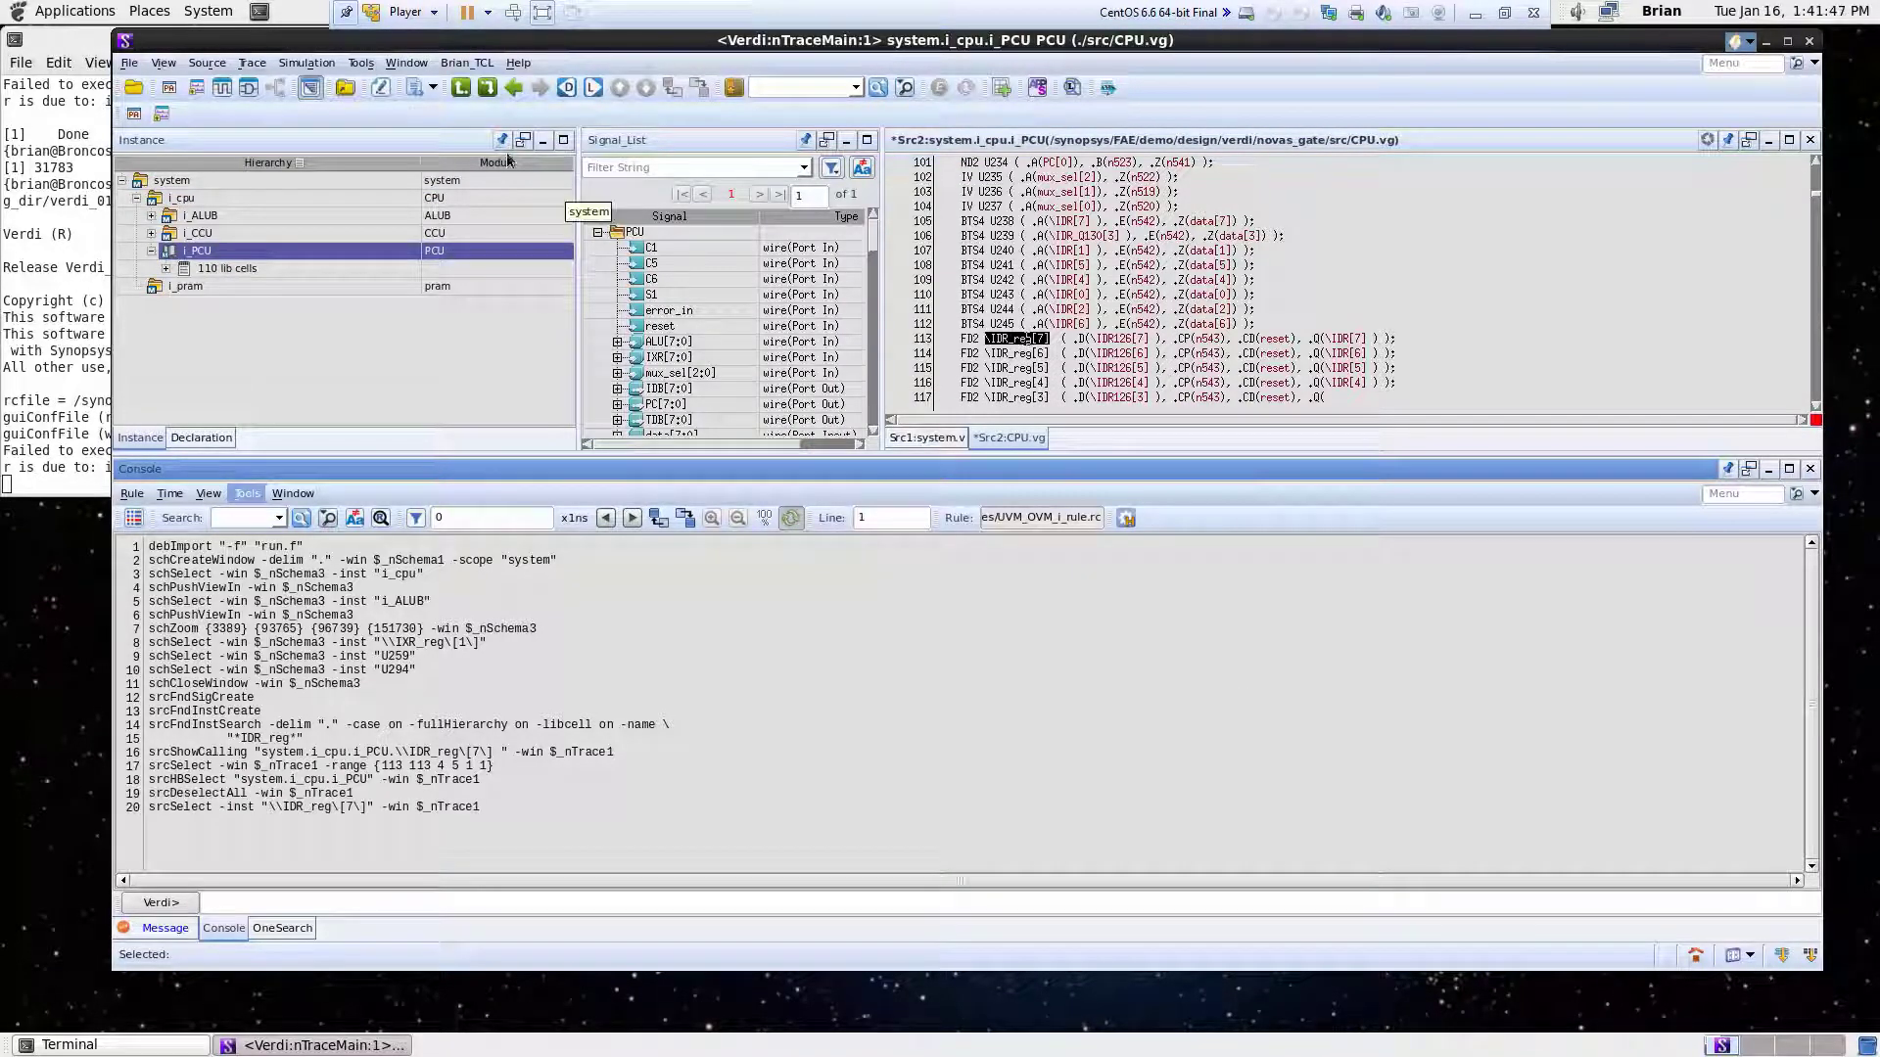
left_click(360, 63)
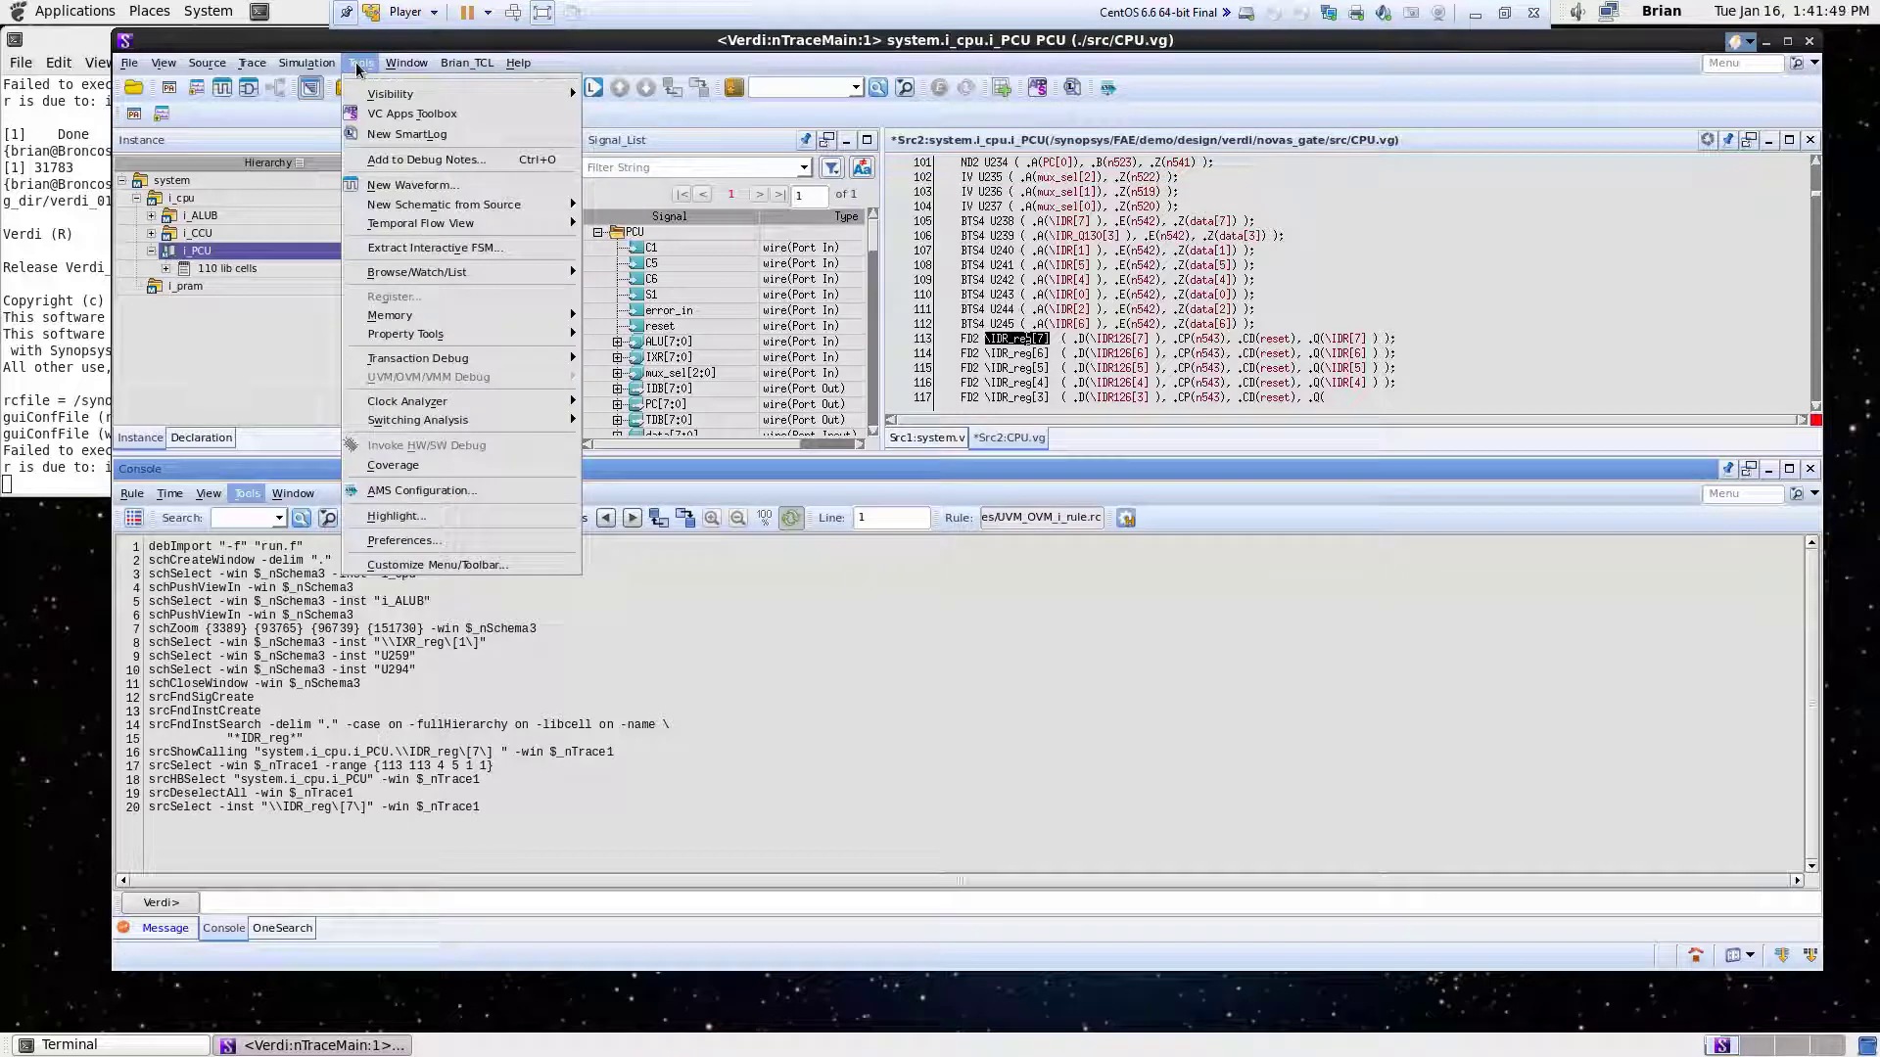
mouse_move(445, 208)
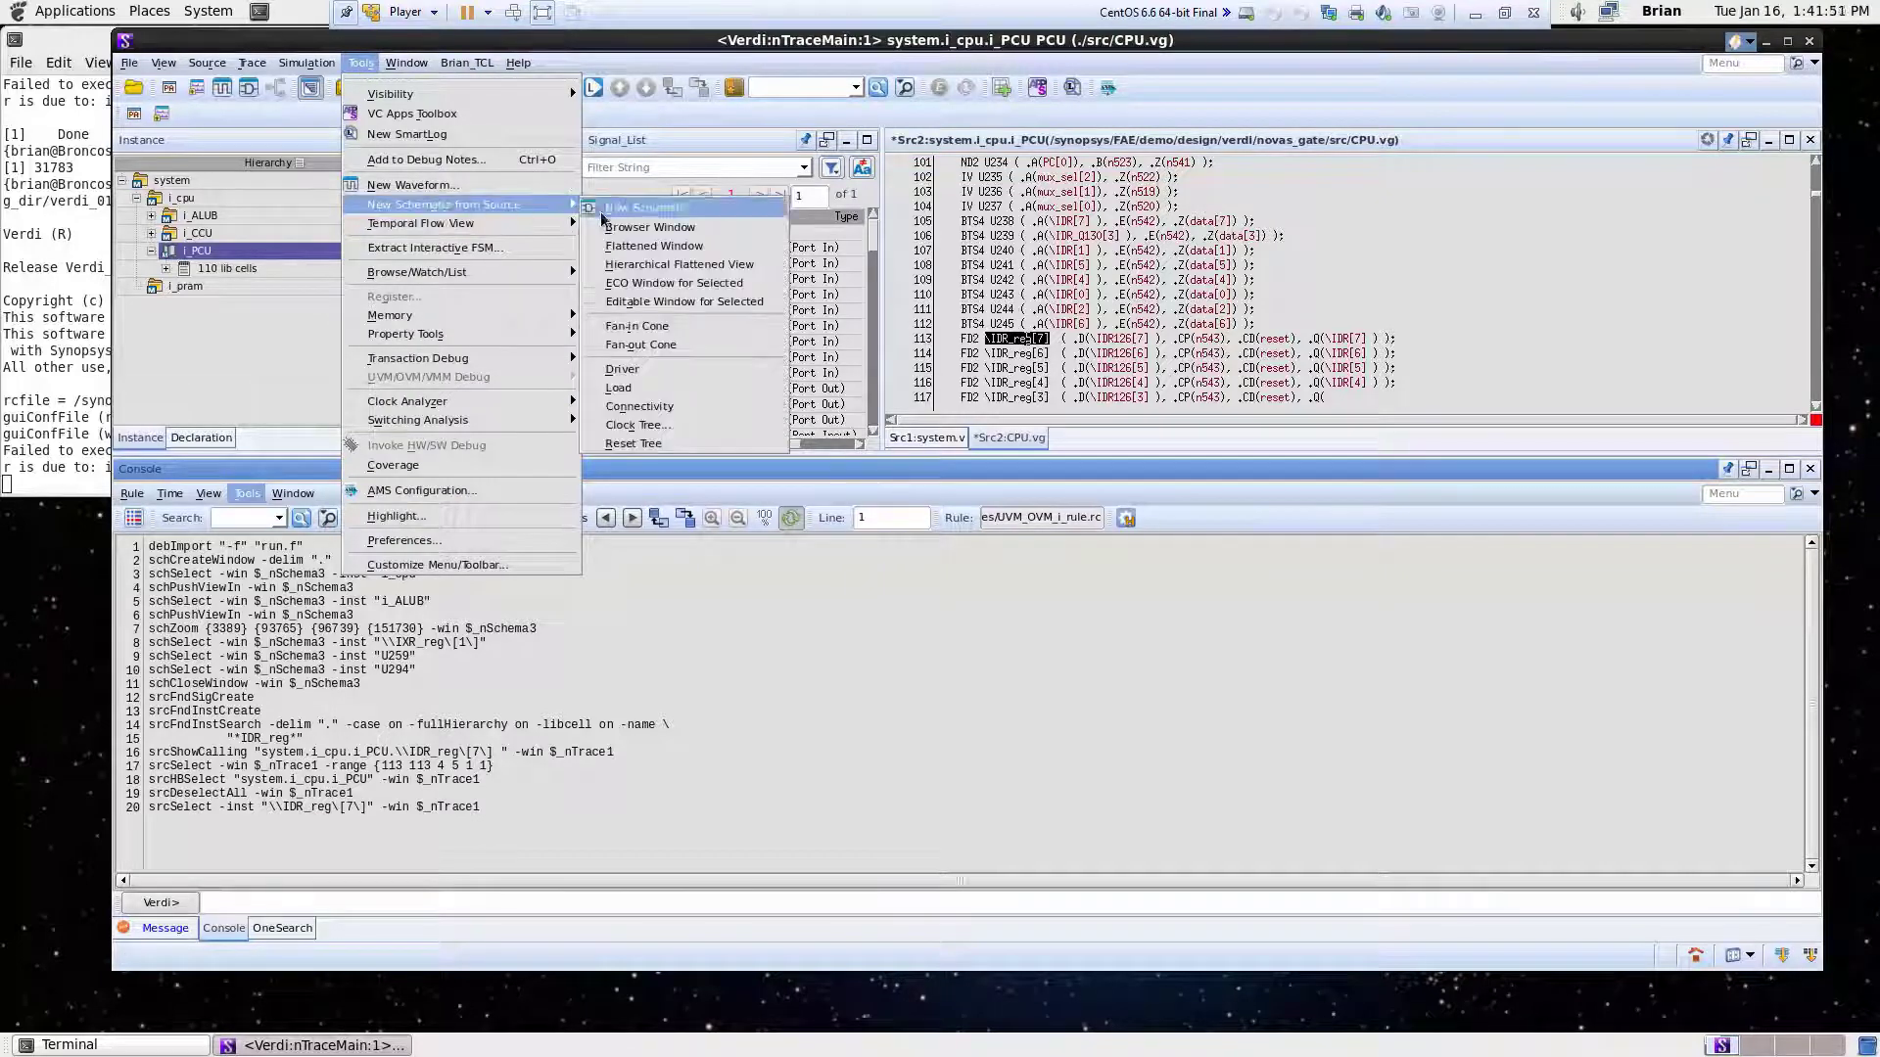
left_click(660, 369)
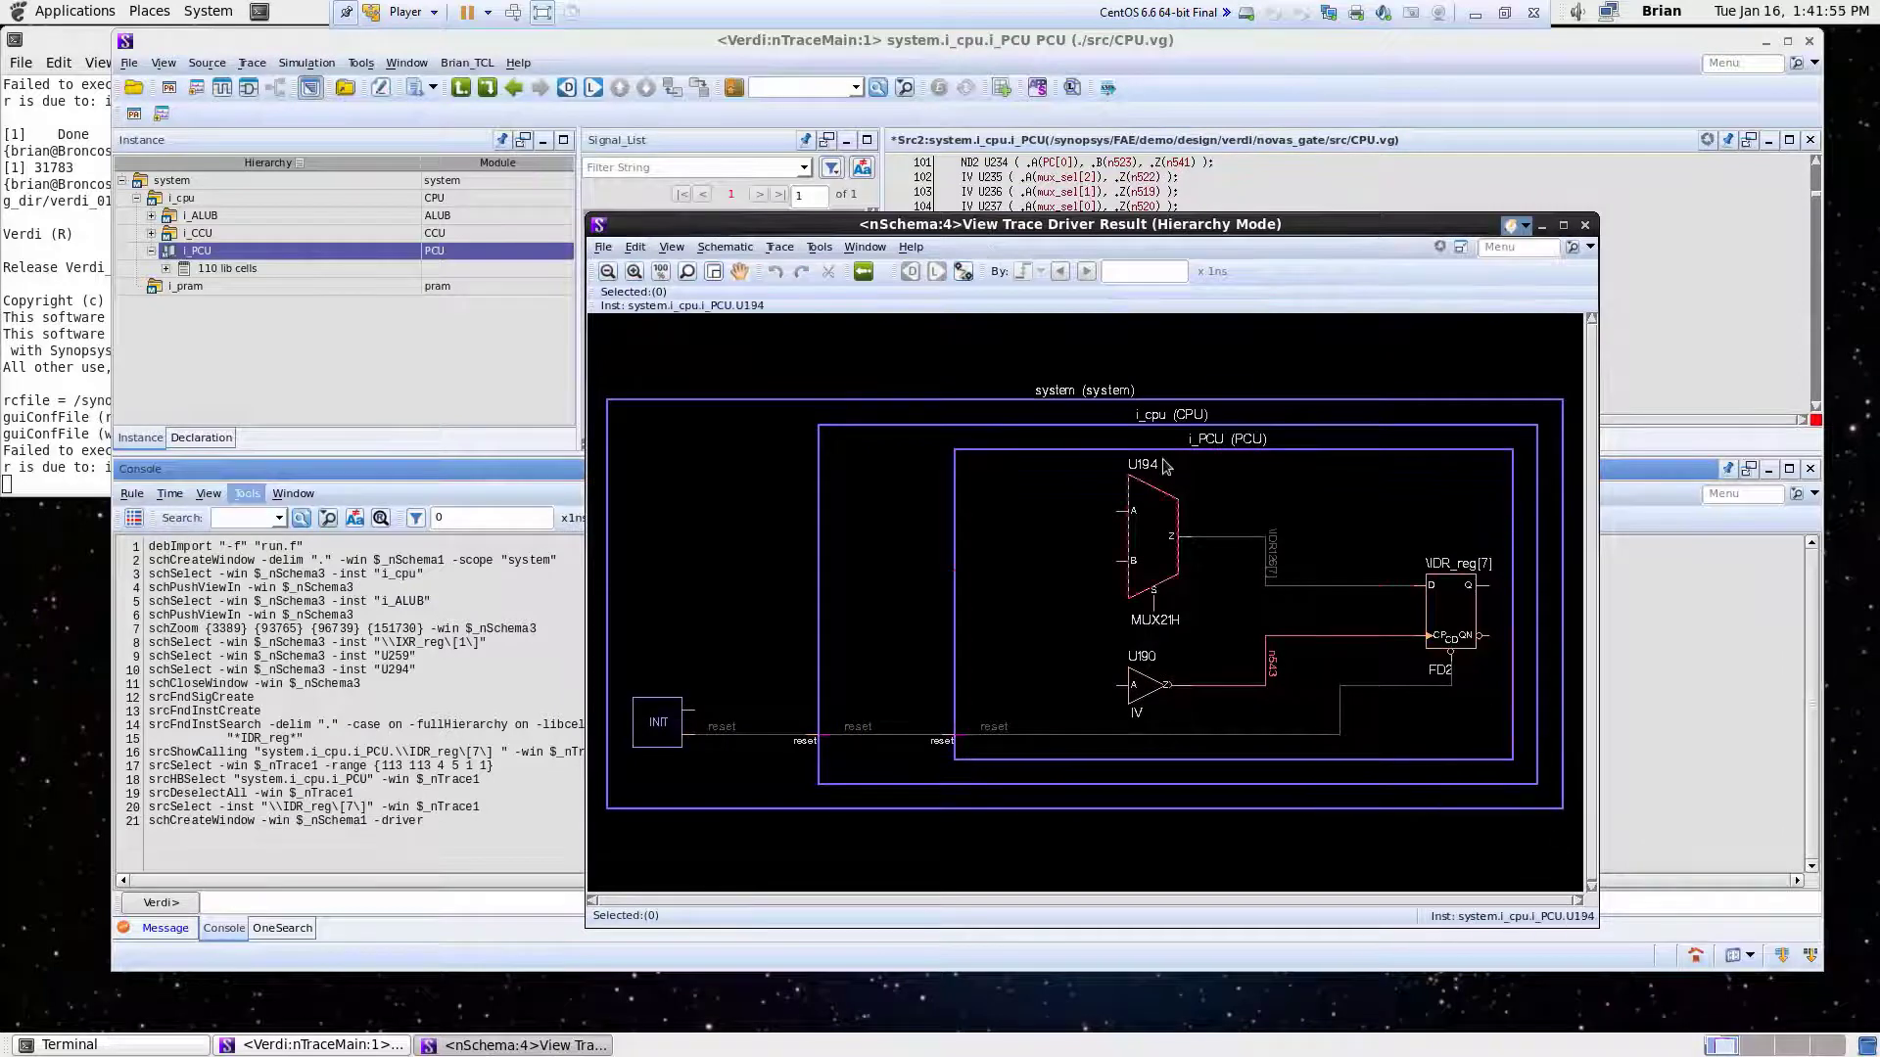
- Open Trace Two Points from the driver schematic and set the From point to instance IDR_reg[7], port Q
left_click(1459, 614)
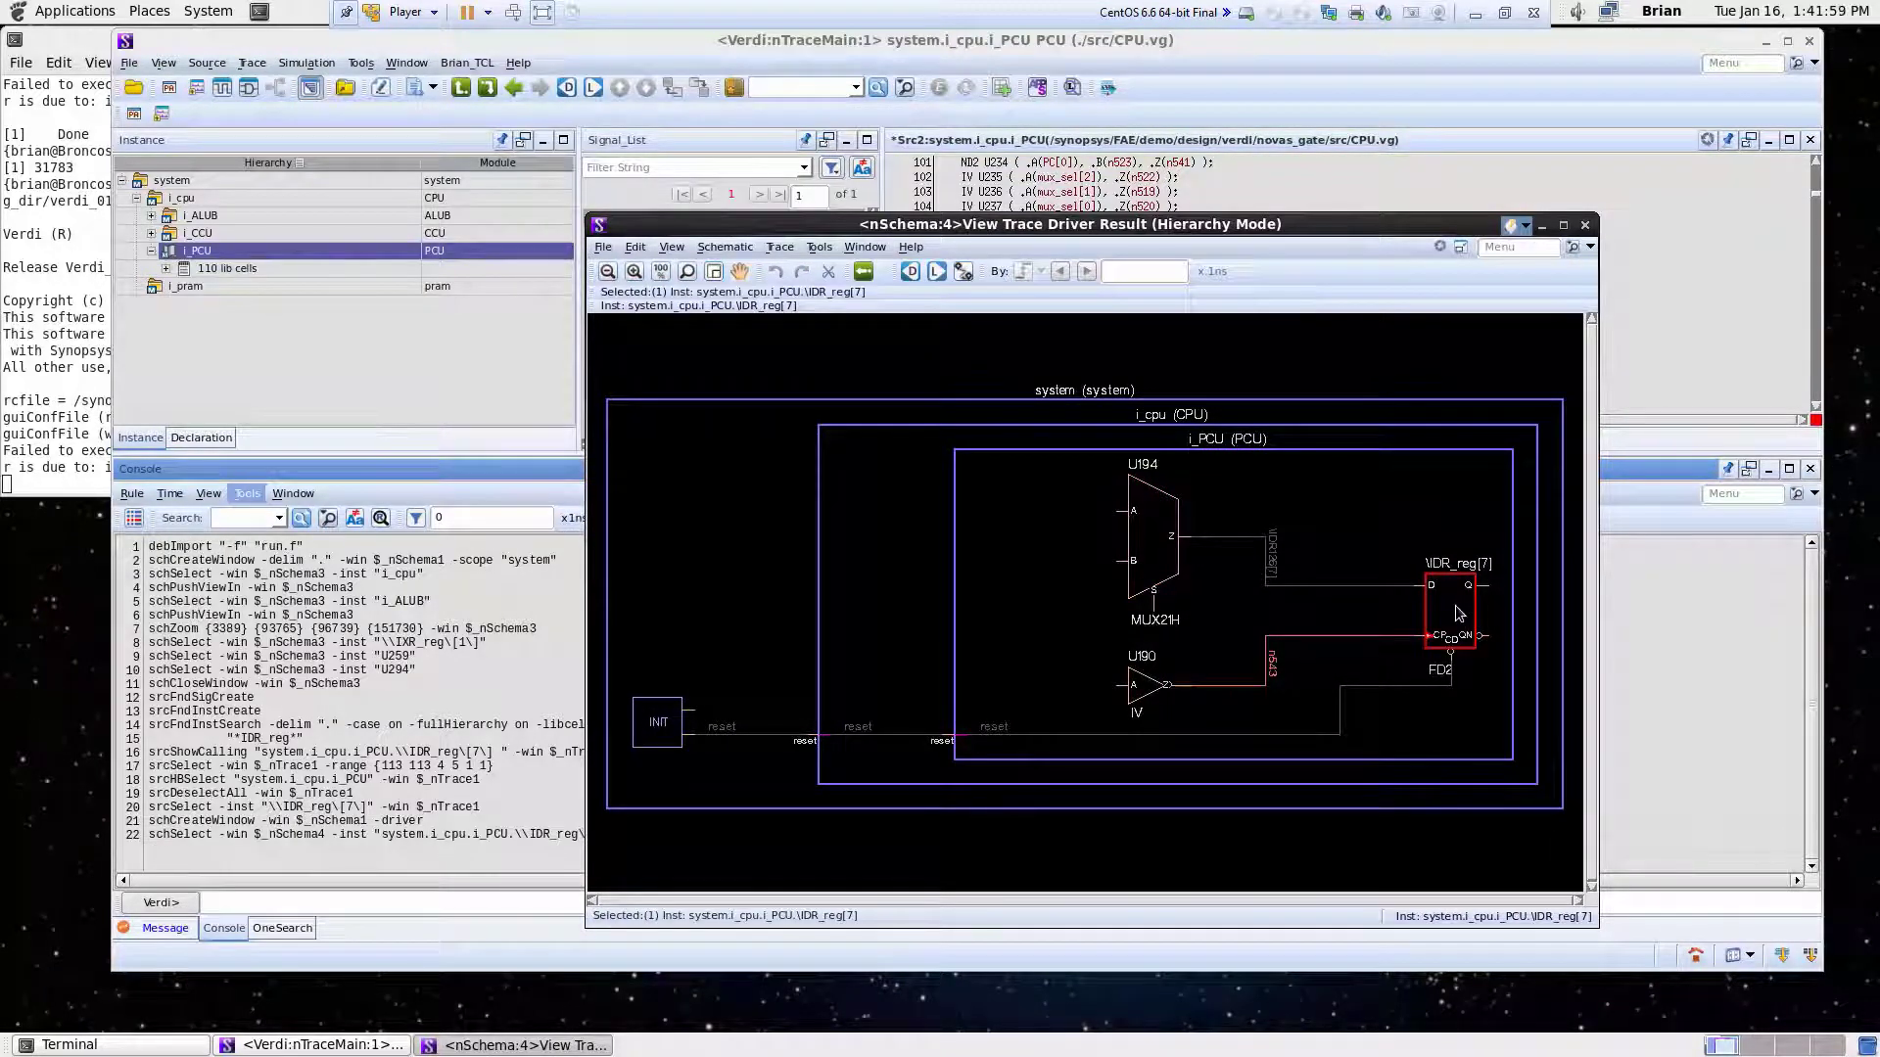
left_click(777, 249)
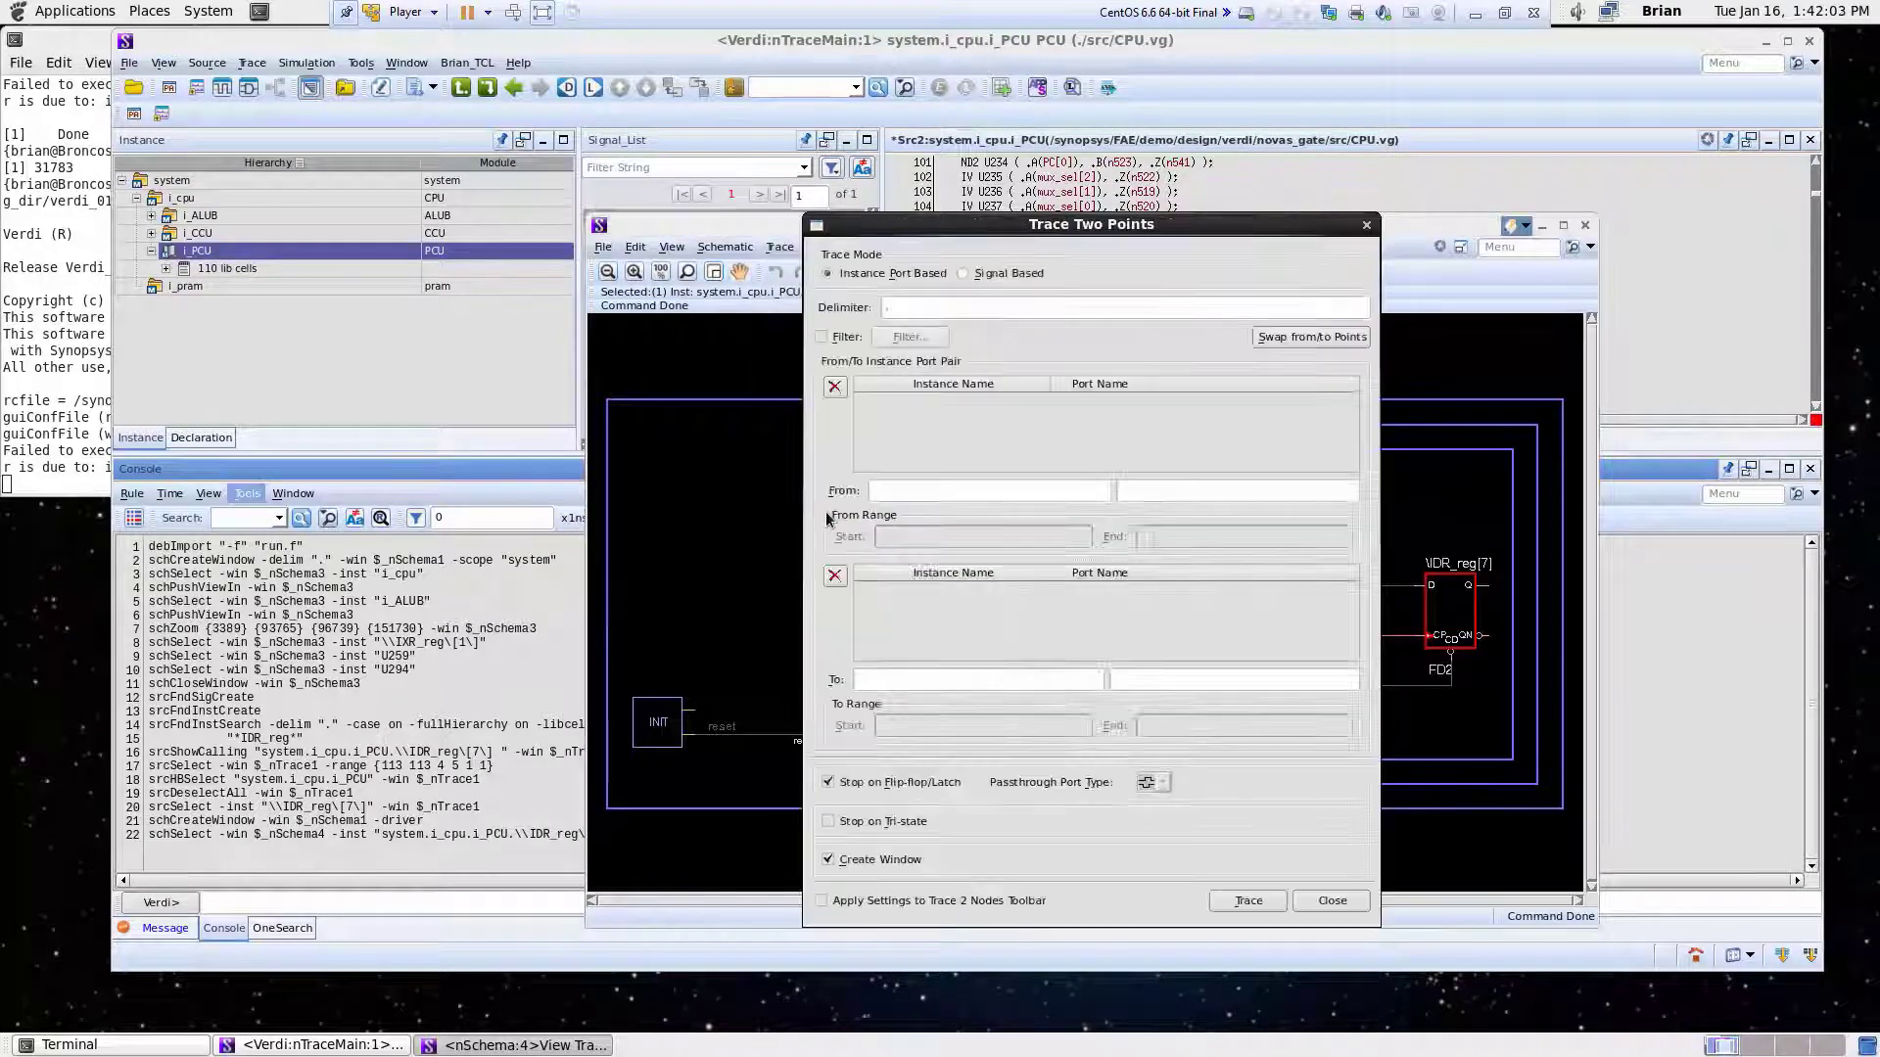
left_click(816, 514)
left_click_drag(986, 232, 268, 295)
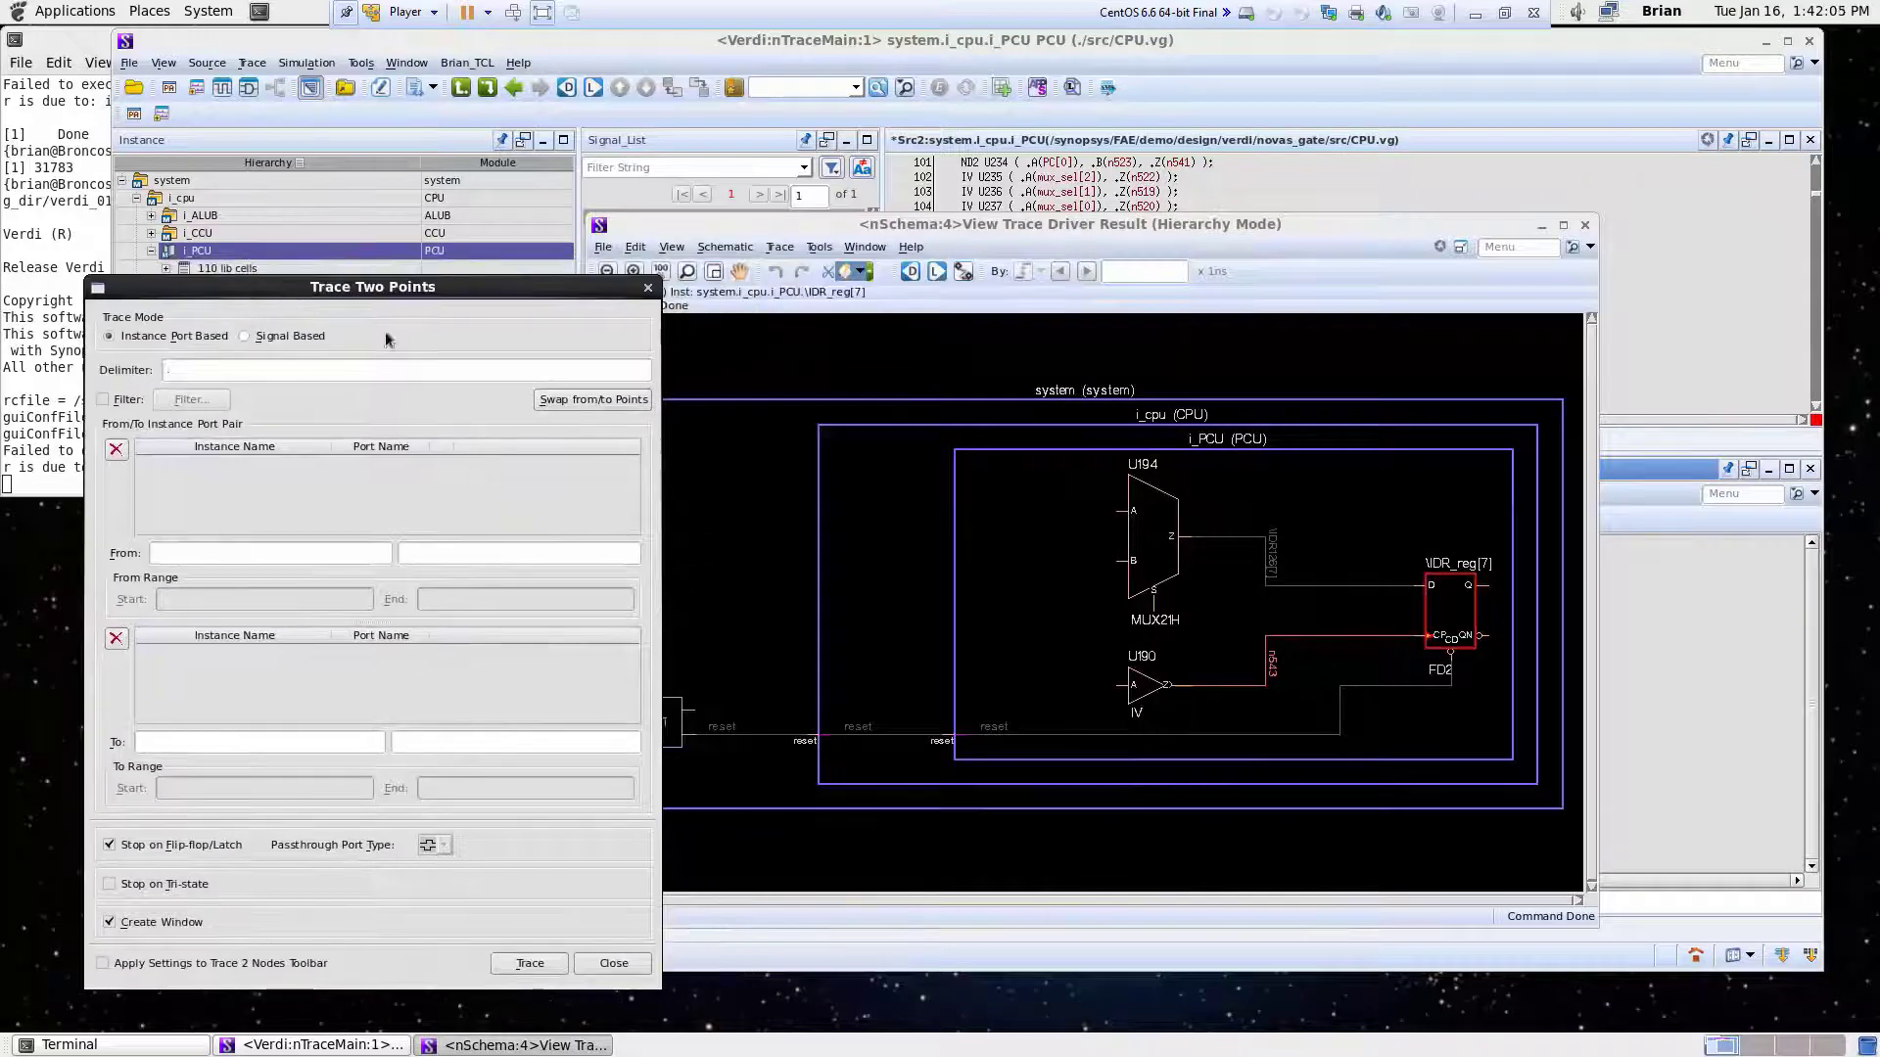
left_click(1459, 613)
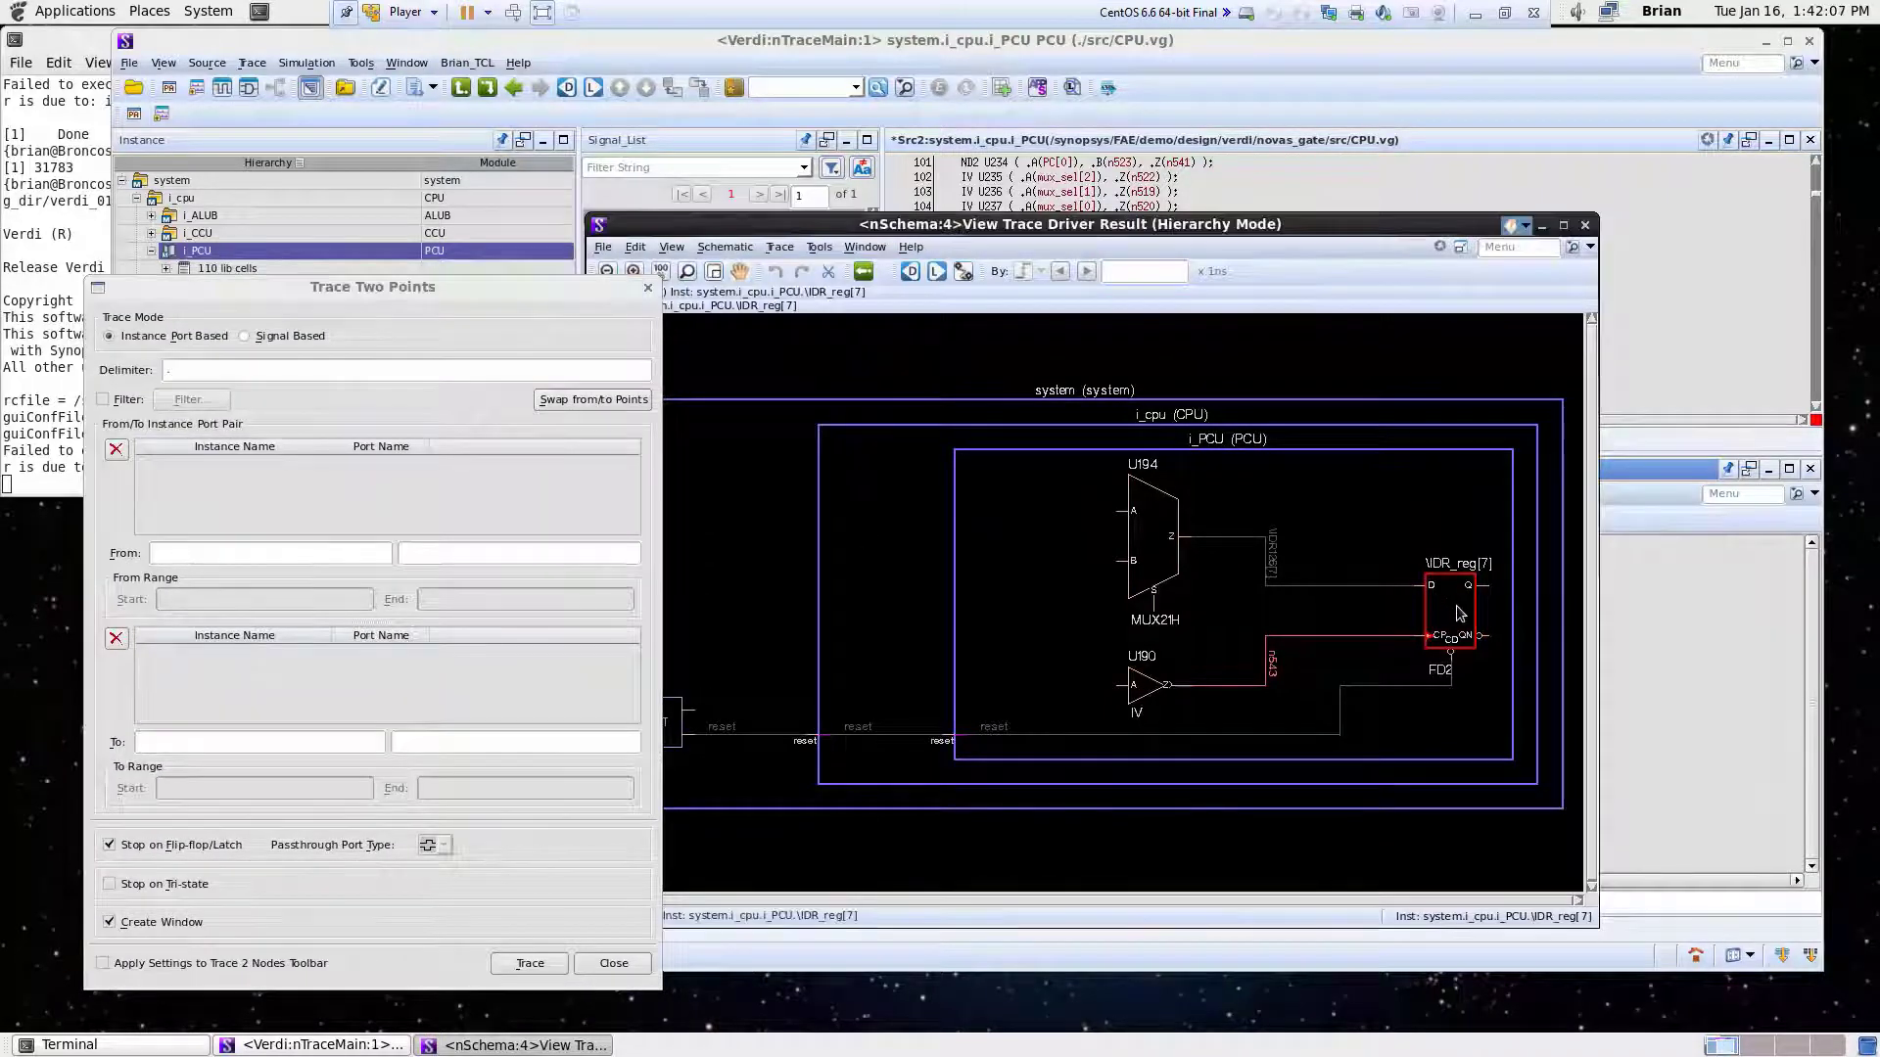
left_click_drag(1458, 612, 282, 556)
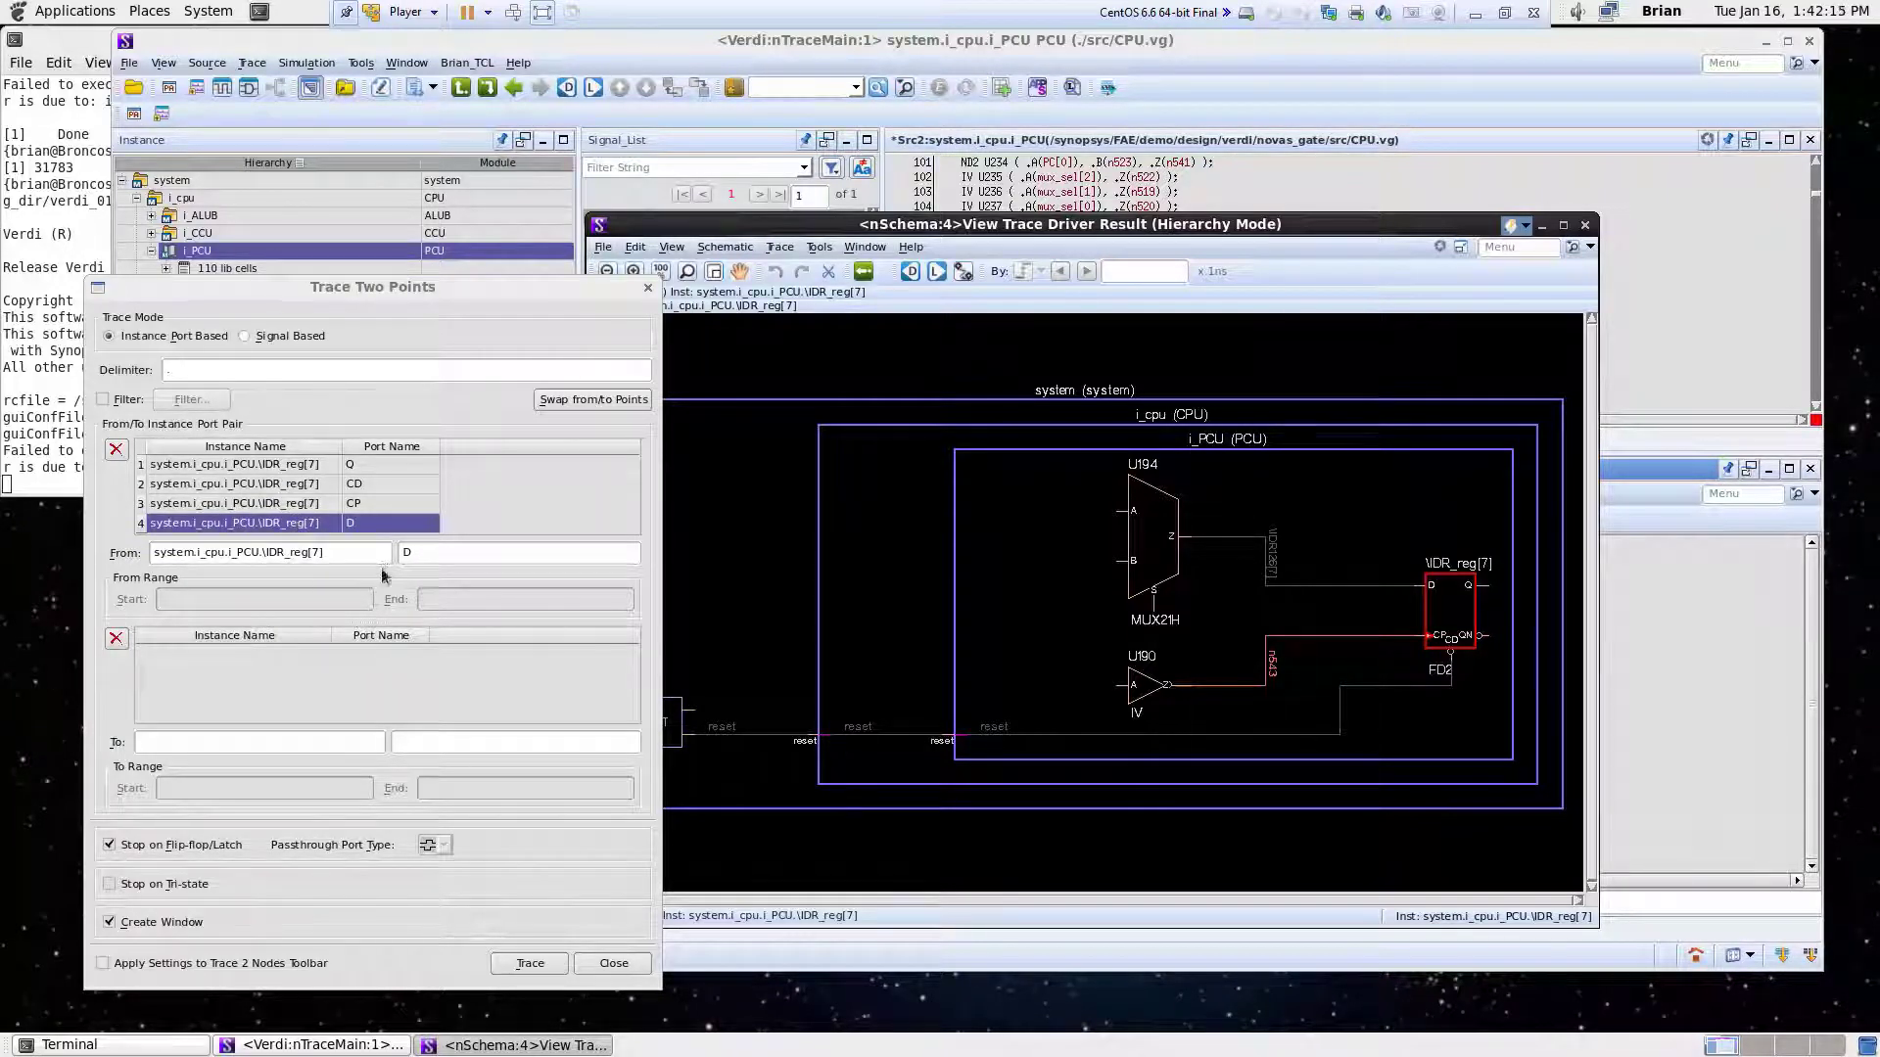
left_click(300, 464)
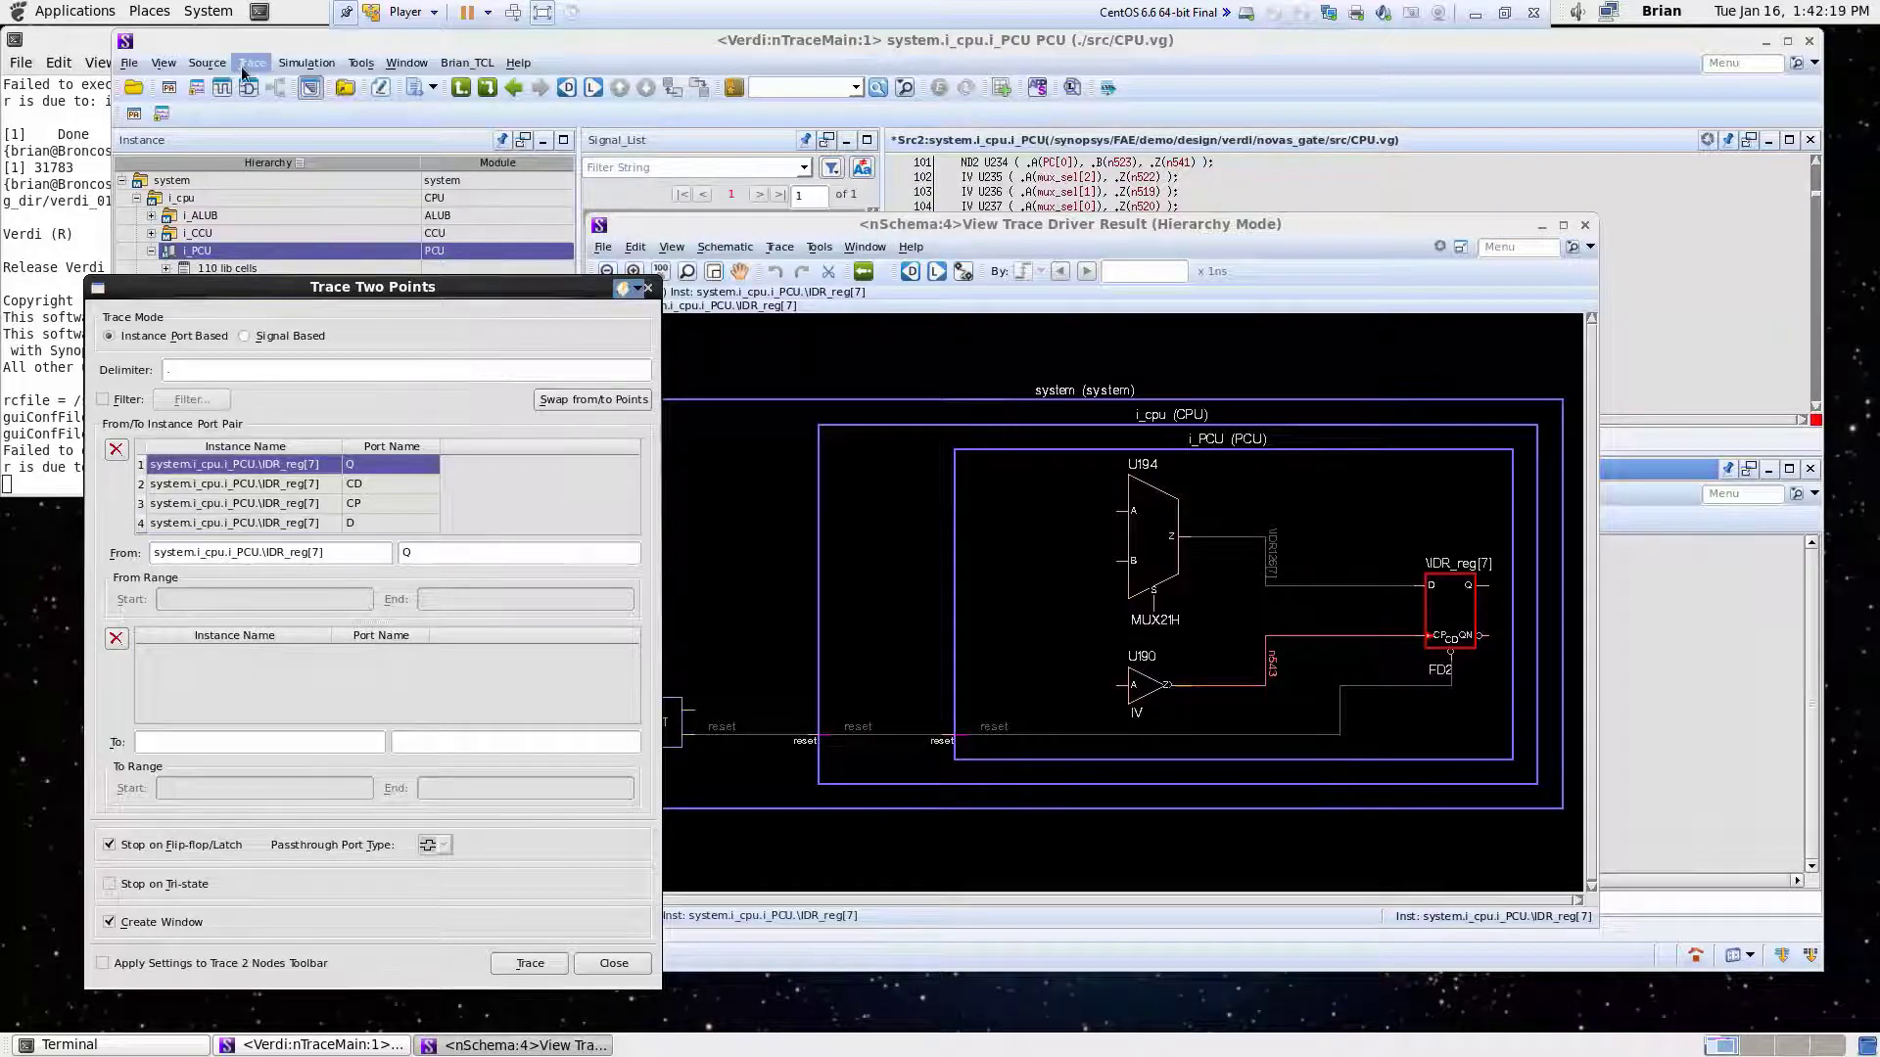
- Search the full scope for instances matching *IXR_reg*
left_click(206, 62)
left_click(228, 112)
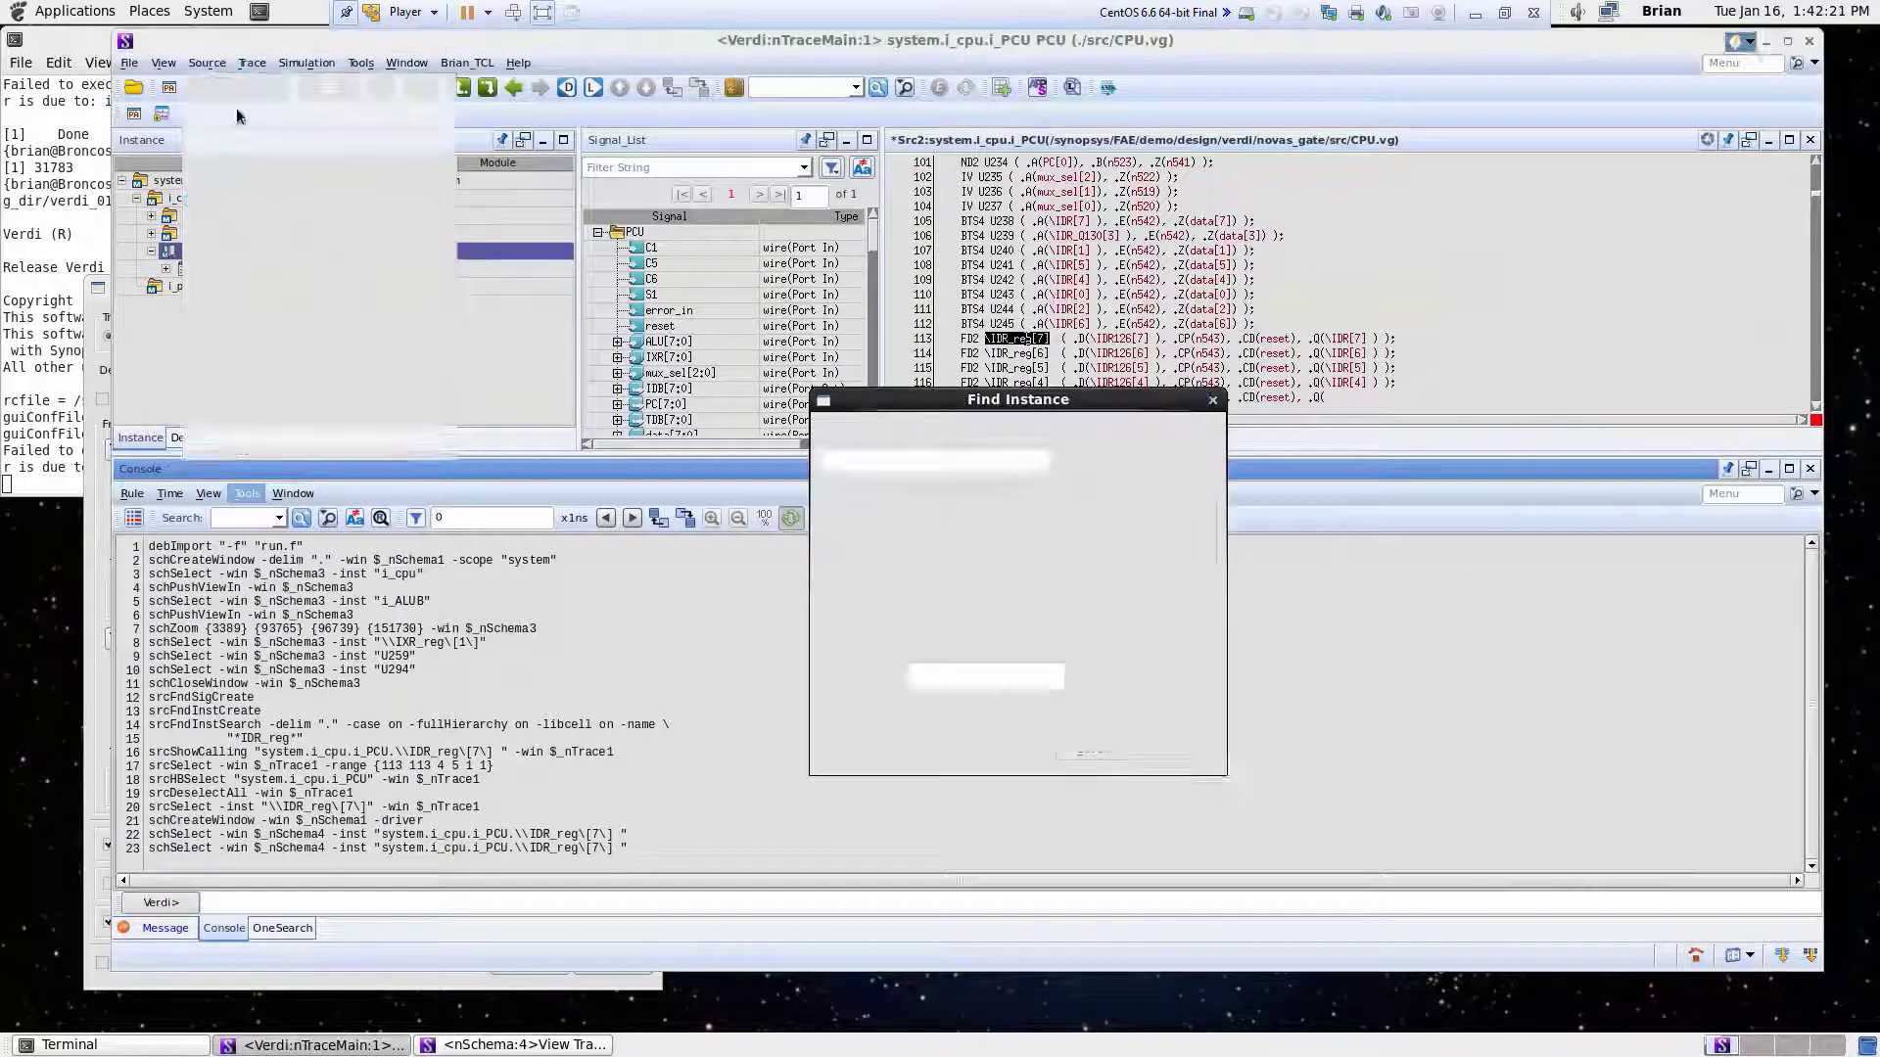
key("BackSpace")
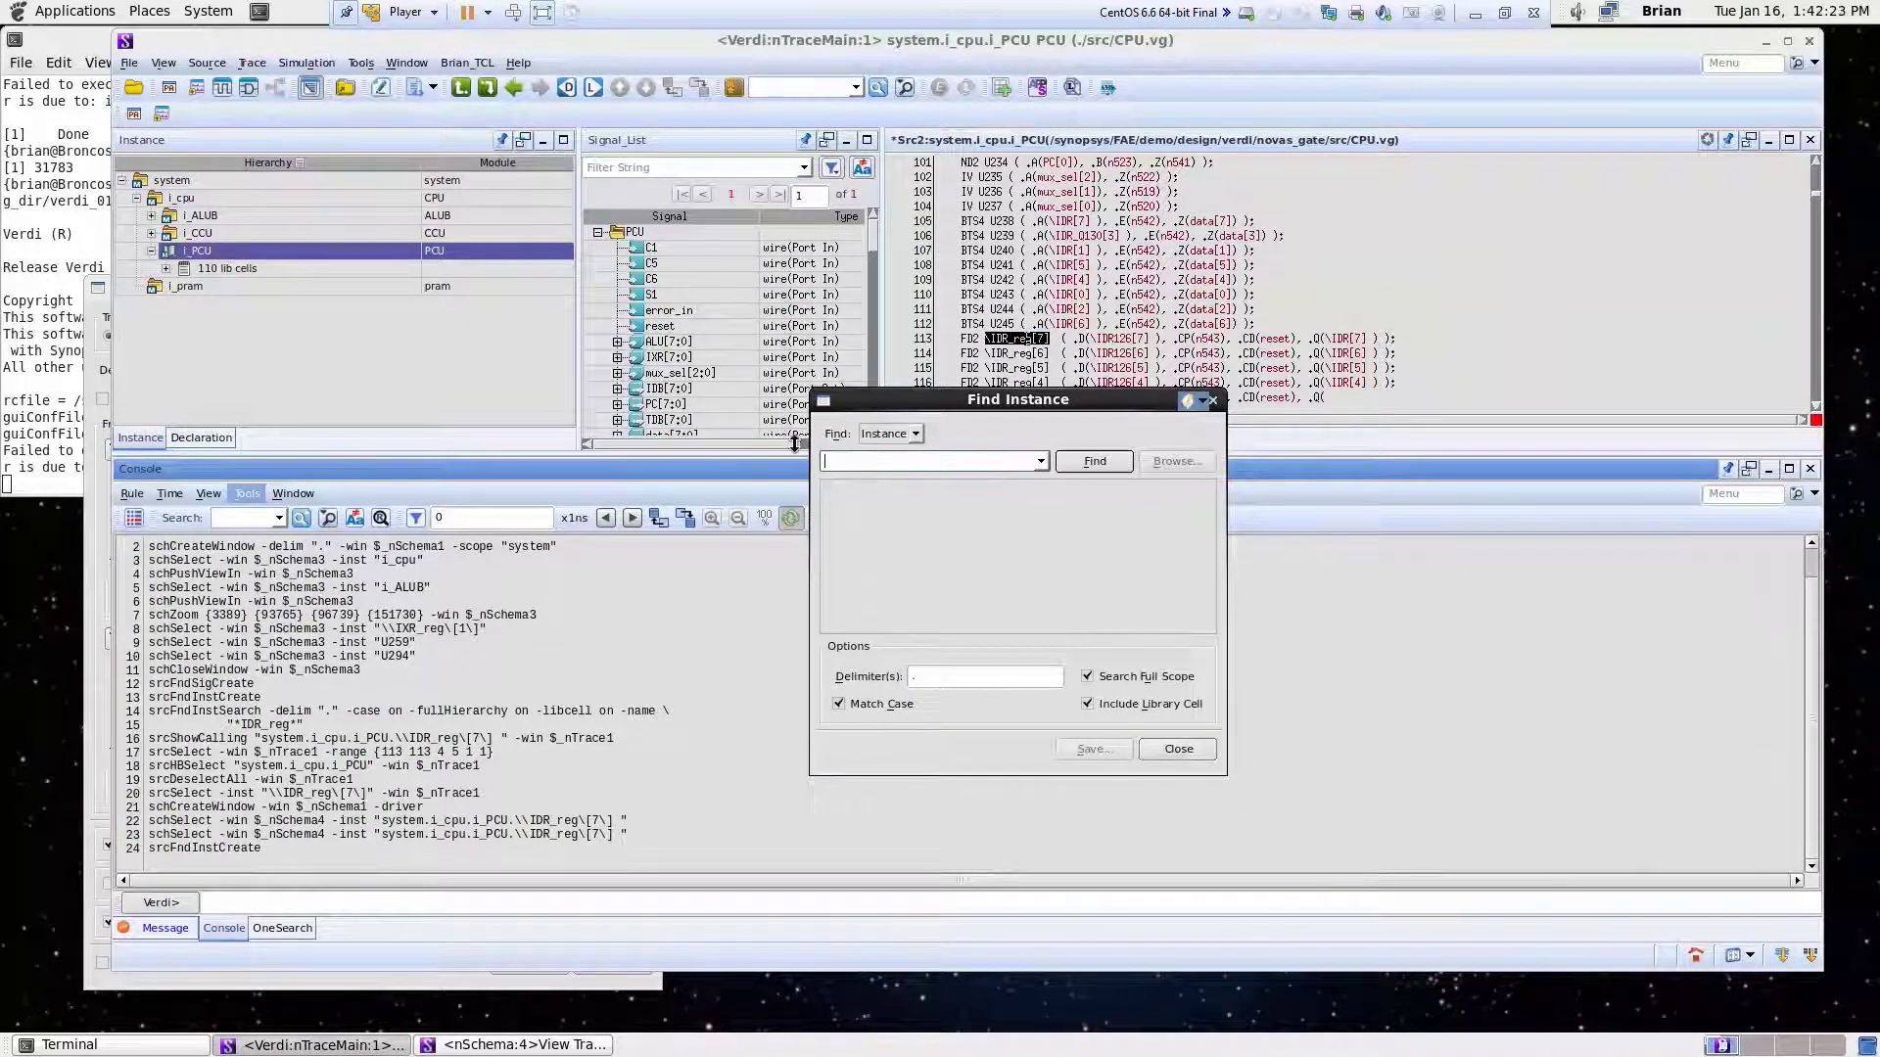
type("*IXR_reg*")
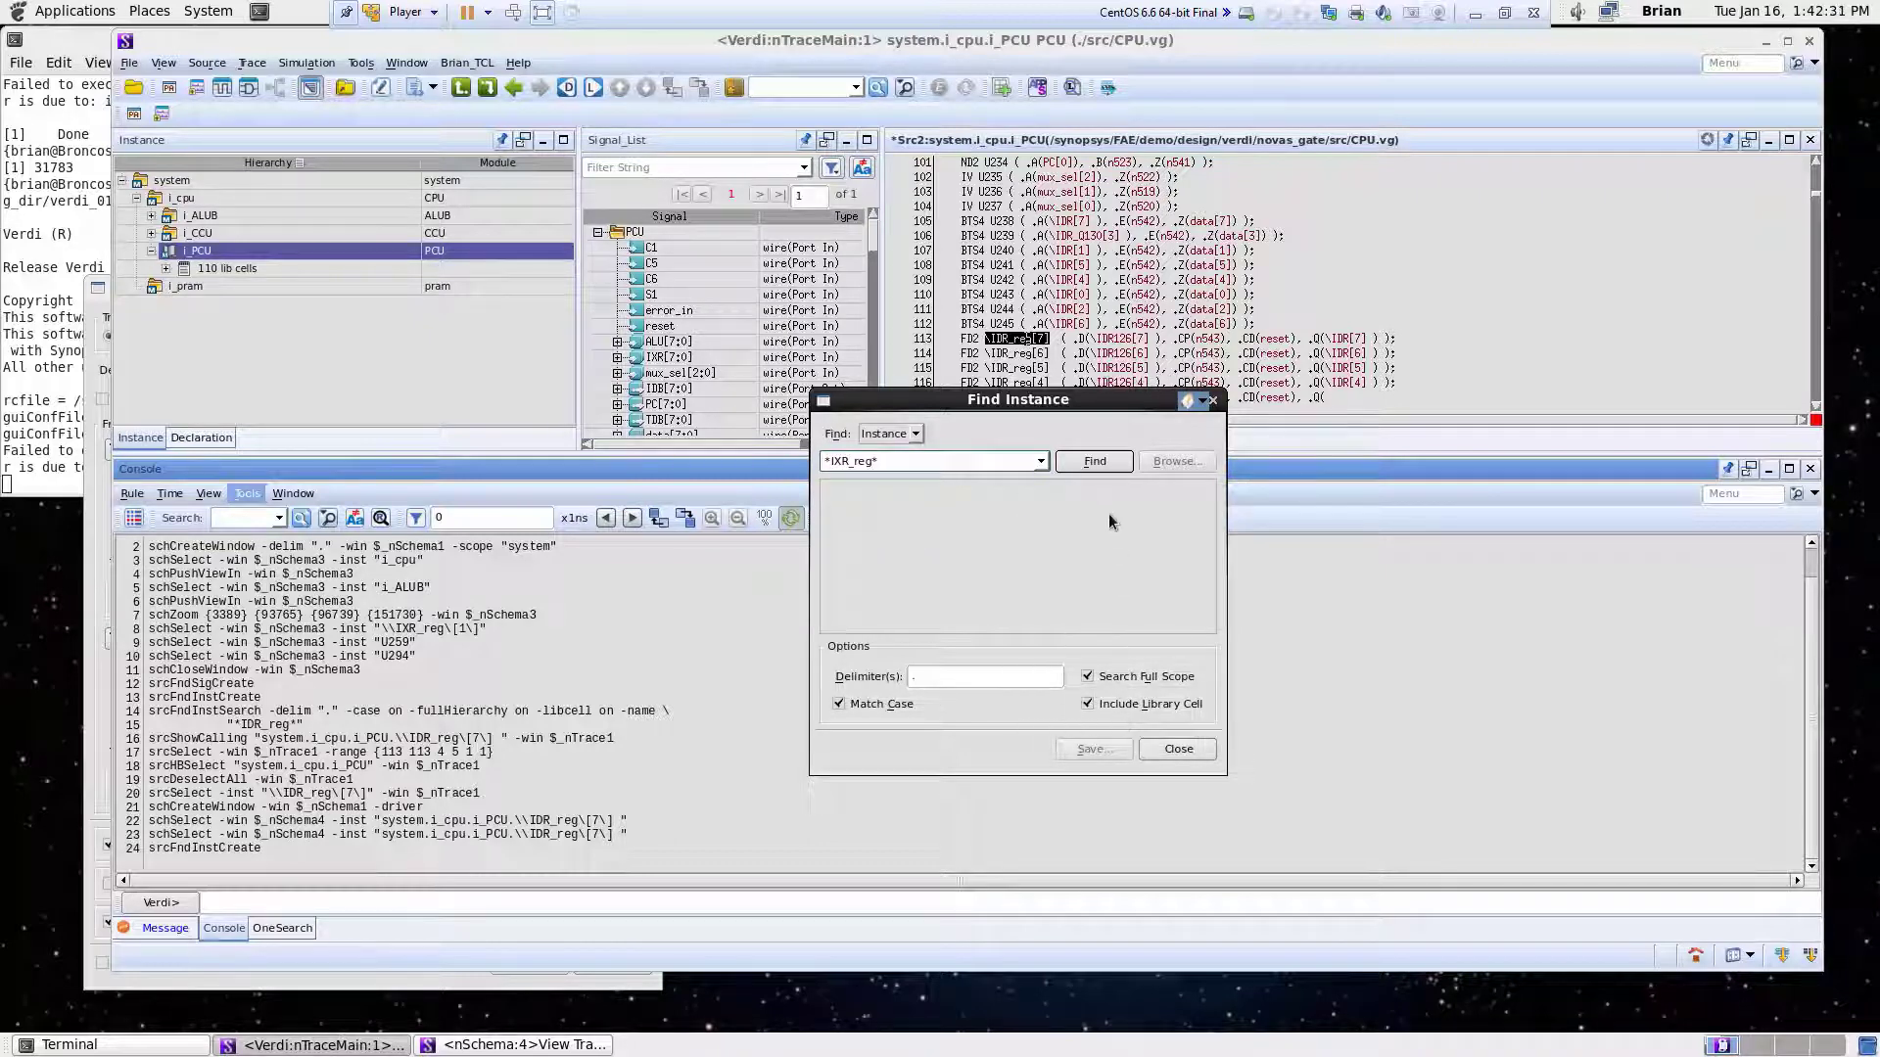
left_click(1095, 462)
- Go to the source line of system.i_cpu.i_ALUB.\IXR_reg[7] from the results and close the search dialog
scroll(1209, 545, "down", 1)
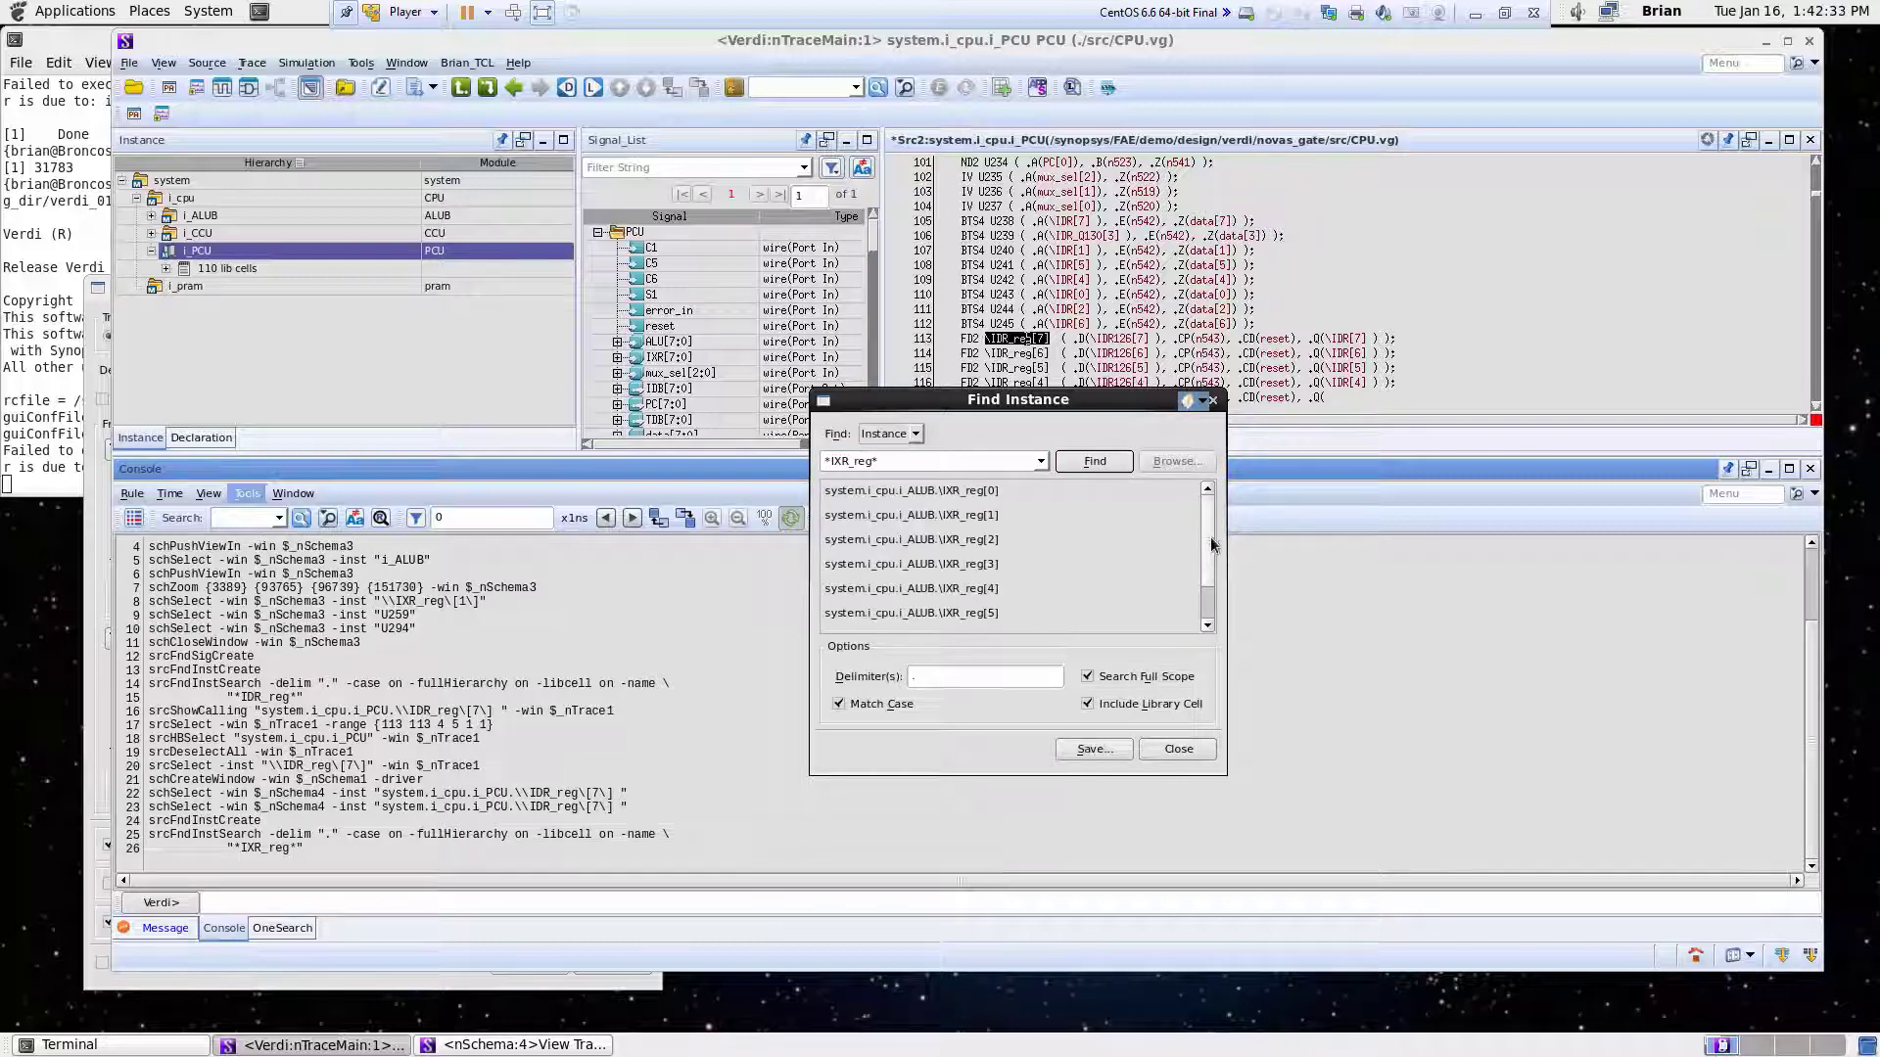
left_click(982, 614)
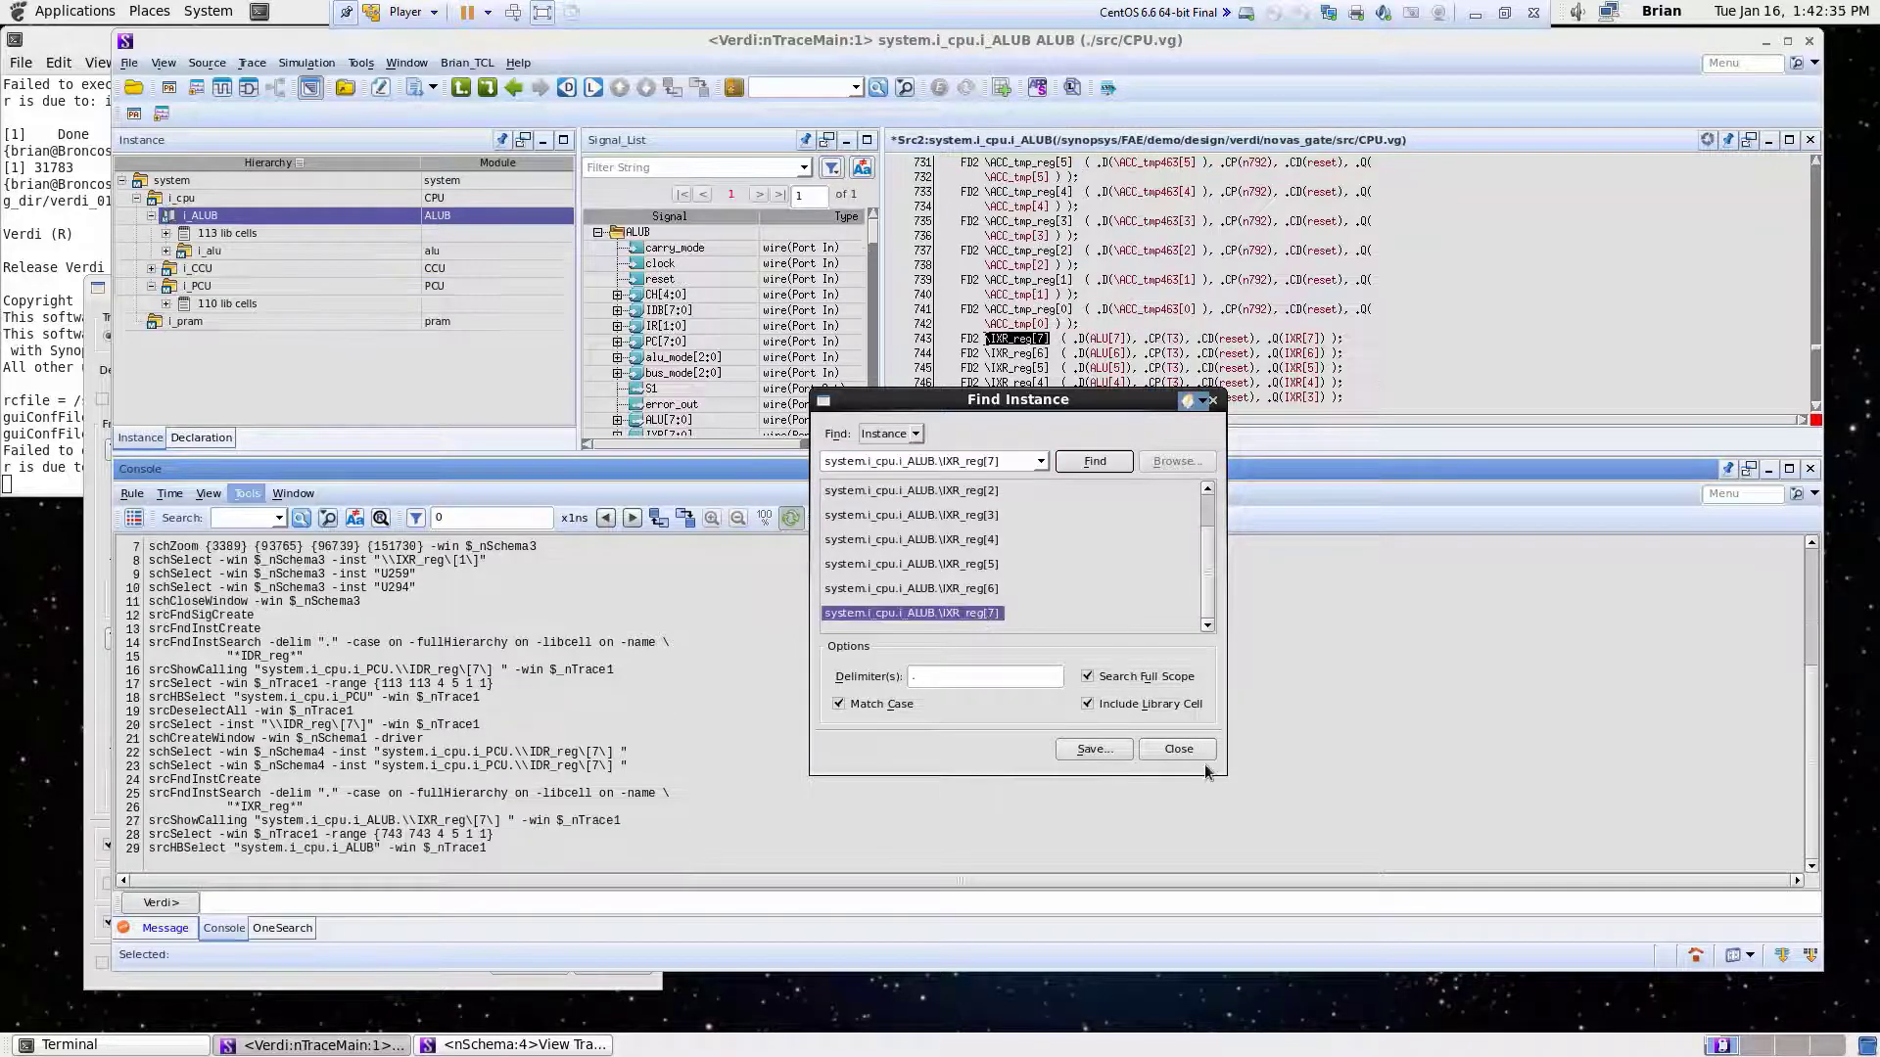
left_click(1179, 750)
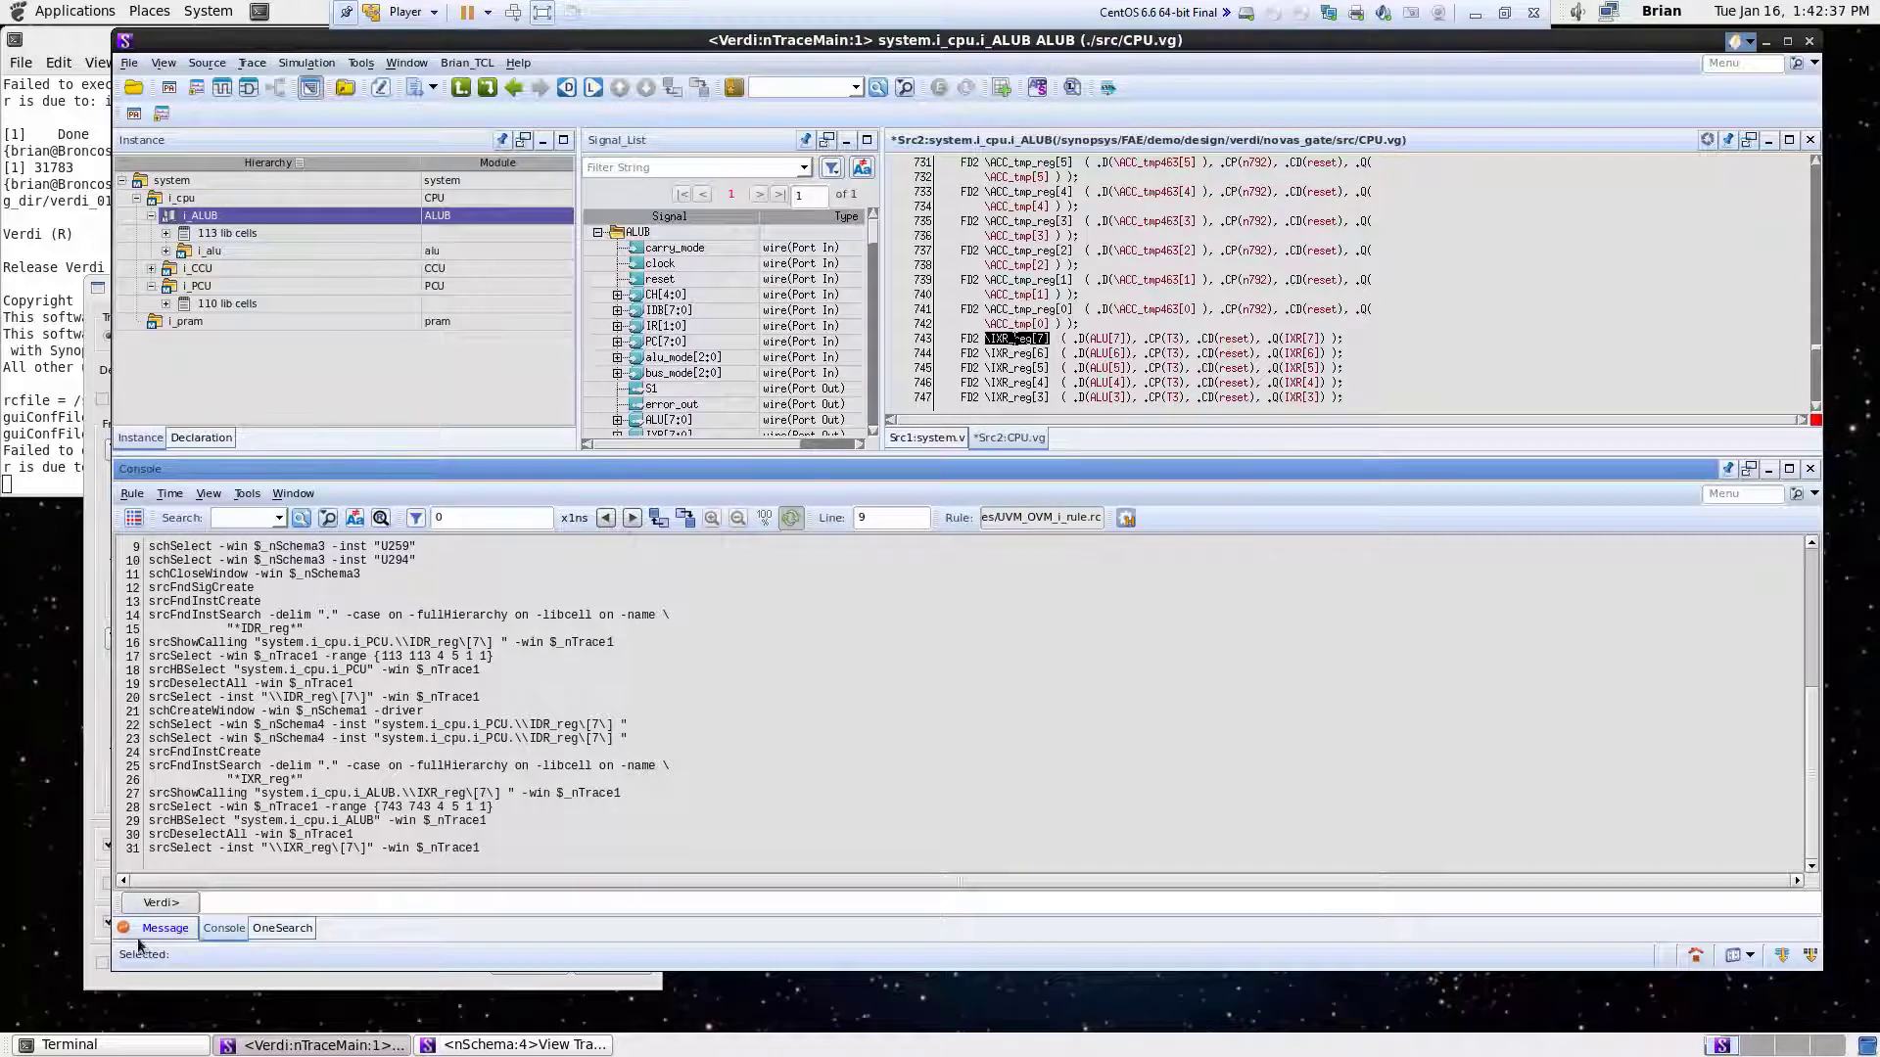
- Set the To point of Trace Two Points to the IXR_reg[7] instance from the source code, port D
left_click(105, 981)
left_click_drag(345, 294, 261, 331)
left_click(848, 43)
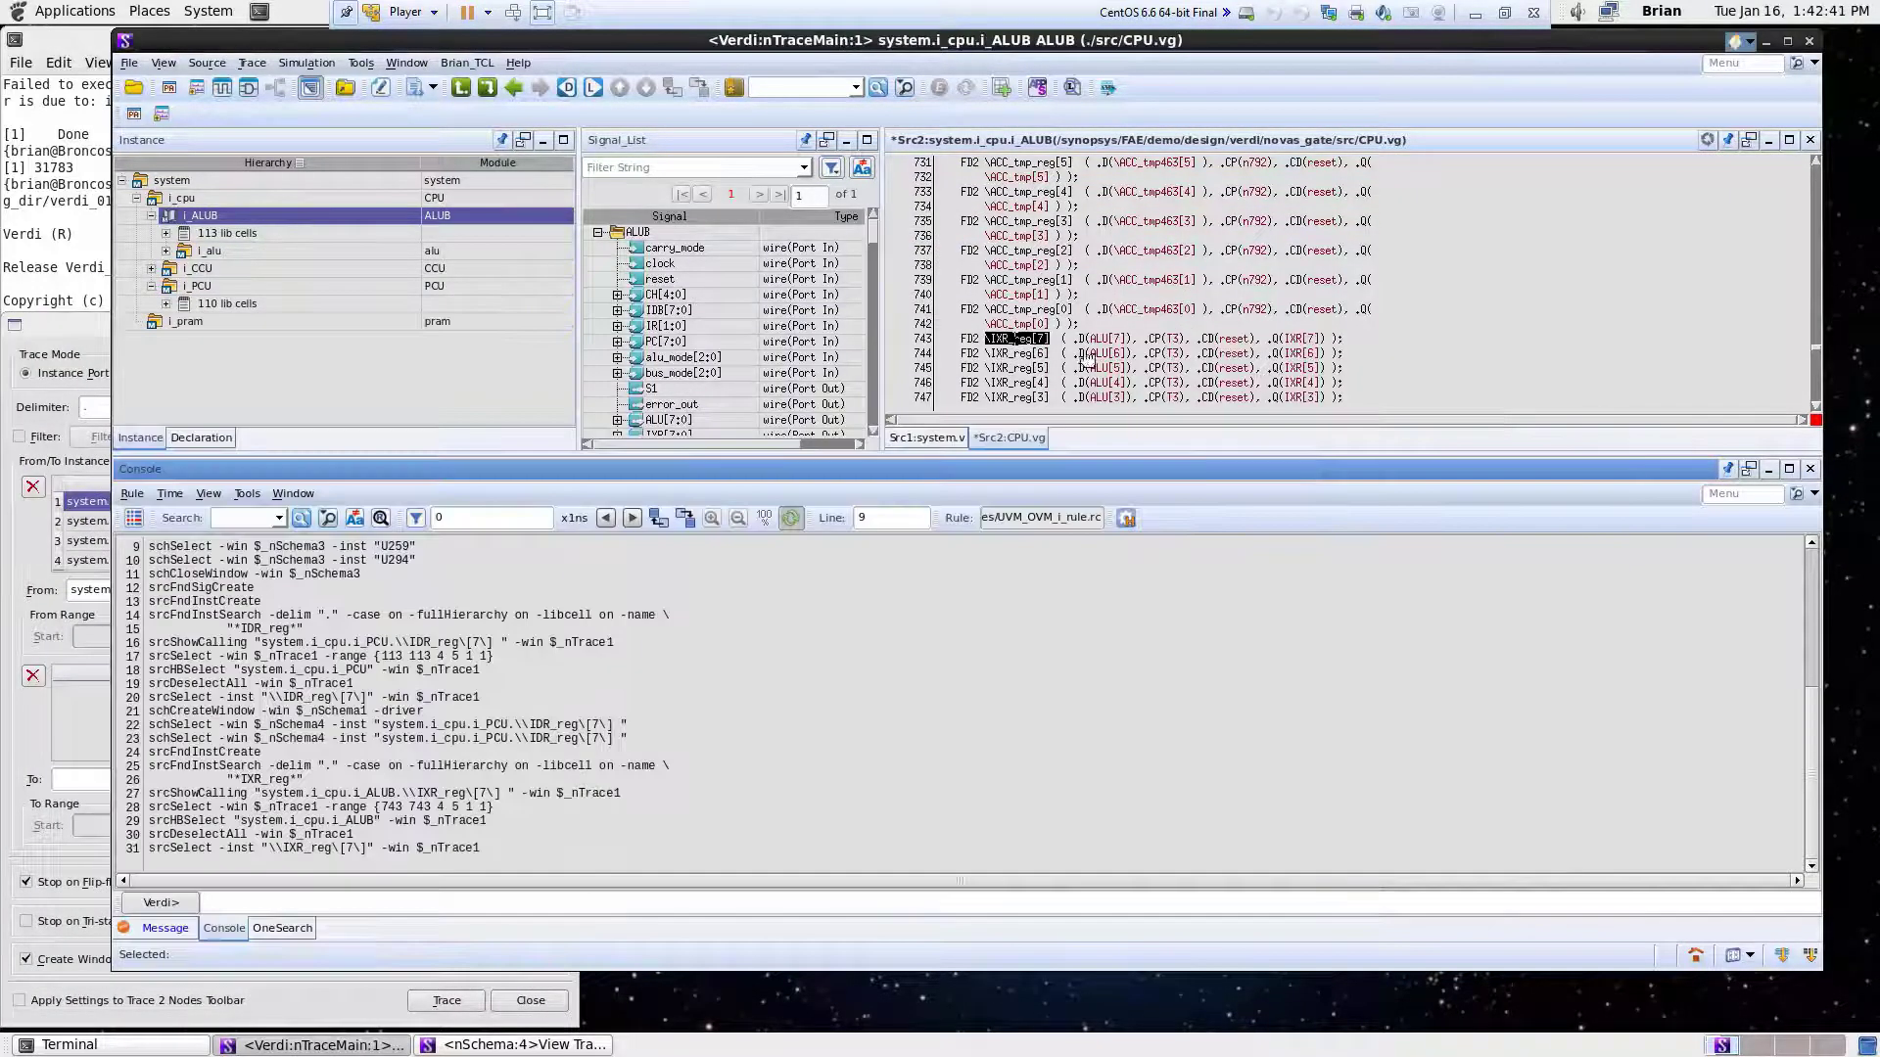
left_click(1033, 338)
mouse_move(1034, 342)
middle_mouse_down()
mouse_move(465, 548)
mouse_move(84, 794)
middle_mouse_up()
left_click(14, 753)
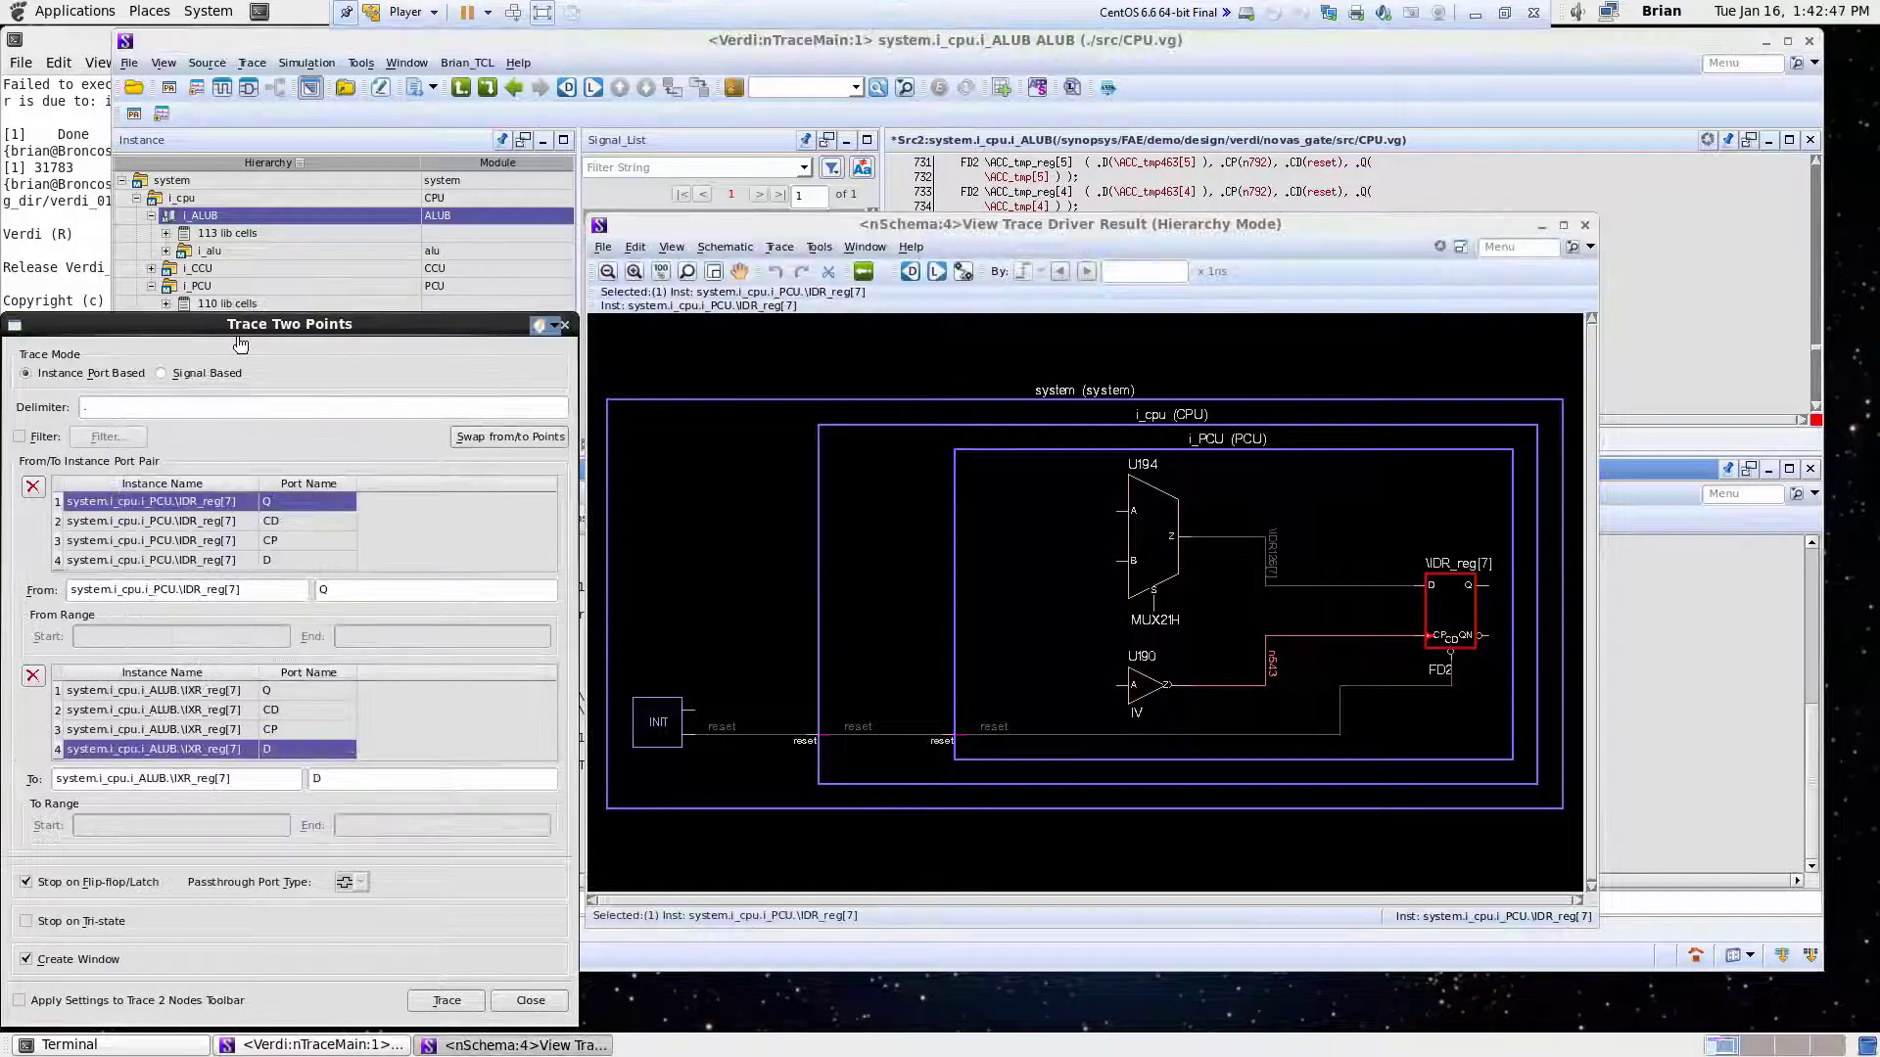
- Run the two-point trace from IDR_reg[7] to IXR_reg[7] and move the result window clear of the screen corner
mouse_move(247, 326)
left_mouse_down()
mouse_move(571, 271)
mouse_move(631, 228)
left_mouse_up()
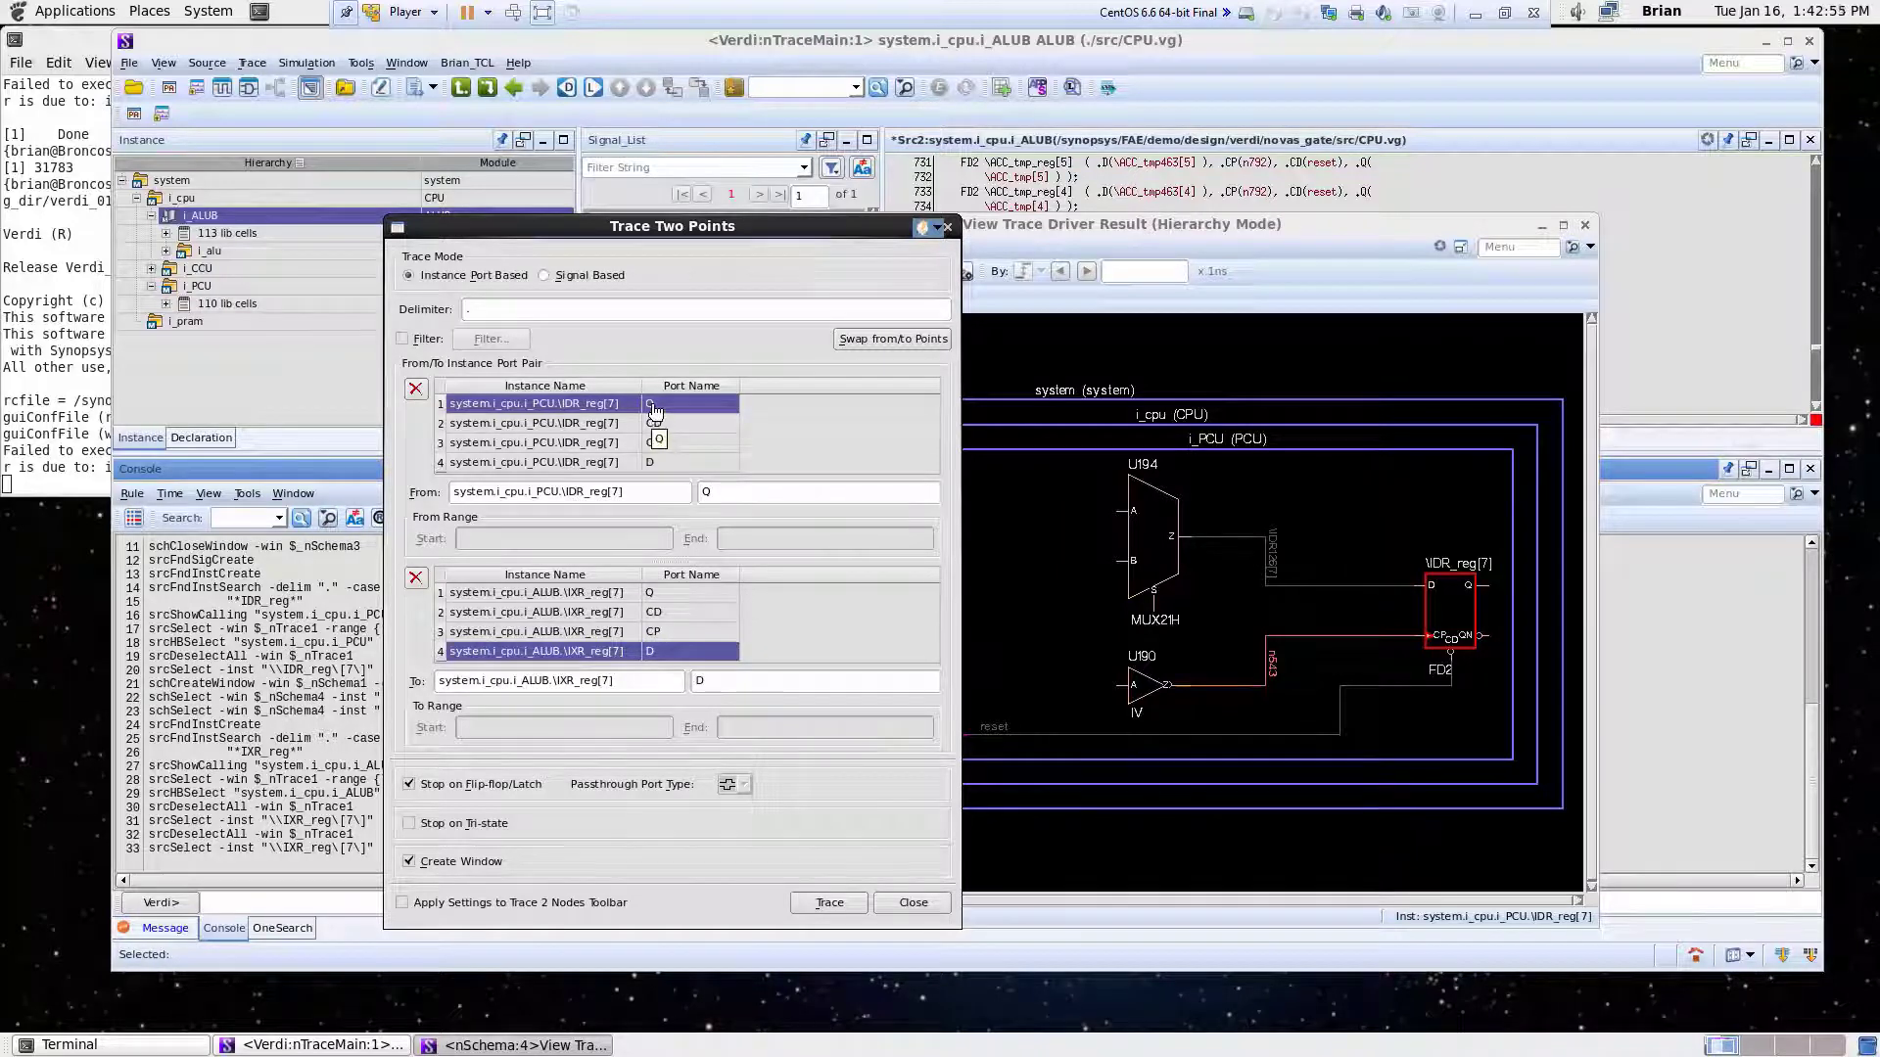
left_click(830, 902)
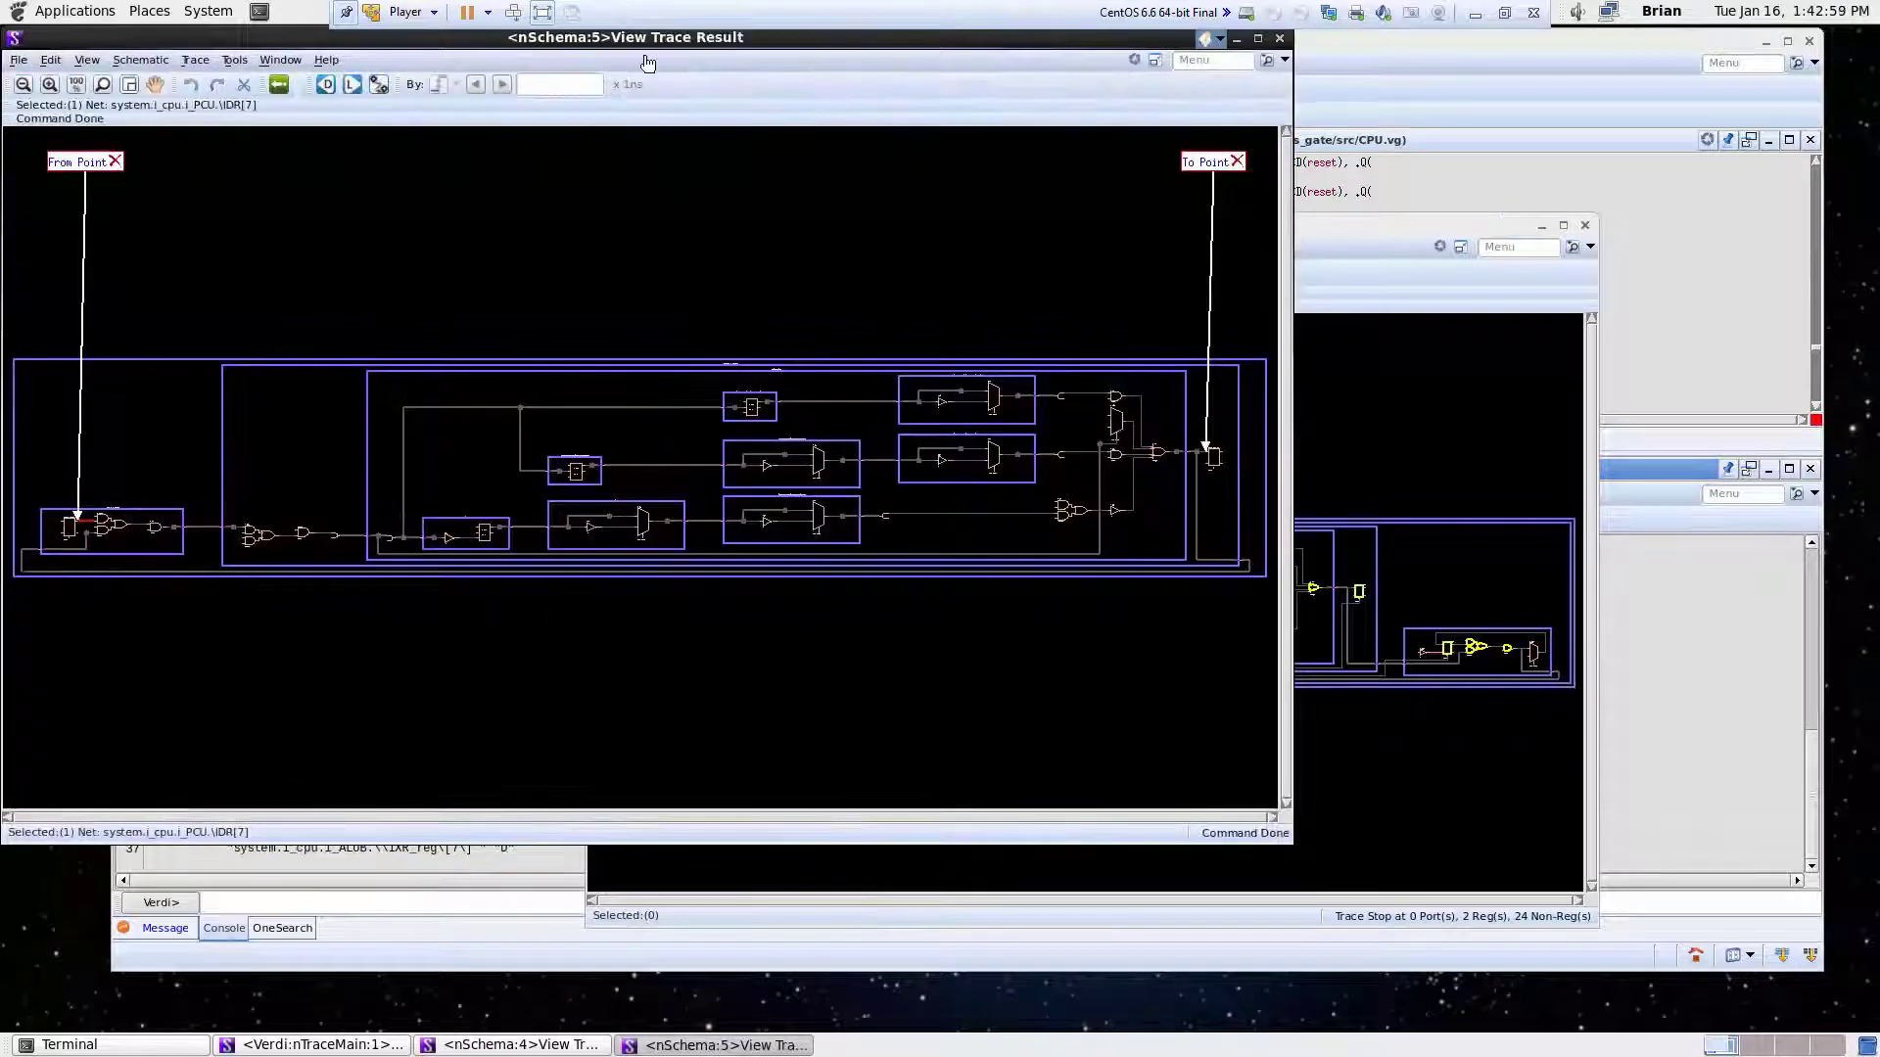
mouse_move(648, 45)
left_mouse_down()
mouse_move(926, 191)
mouse_move(979, 182)
left_mouse_up()
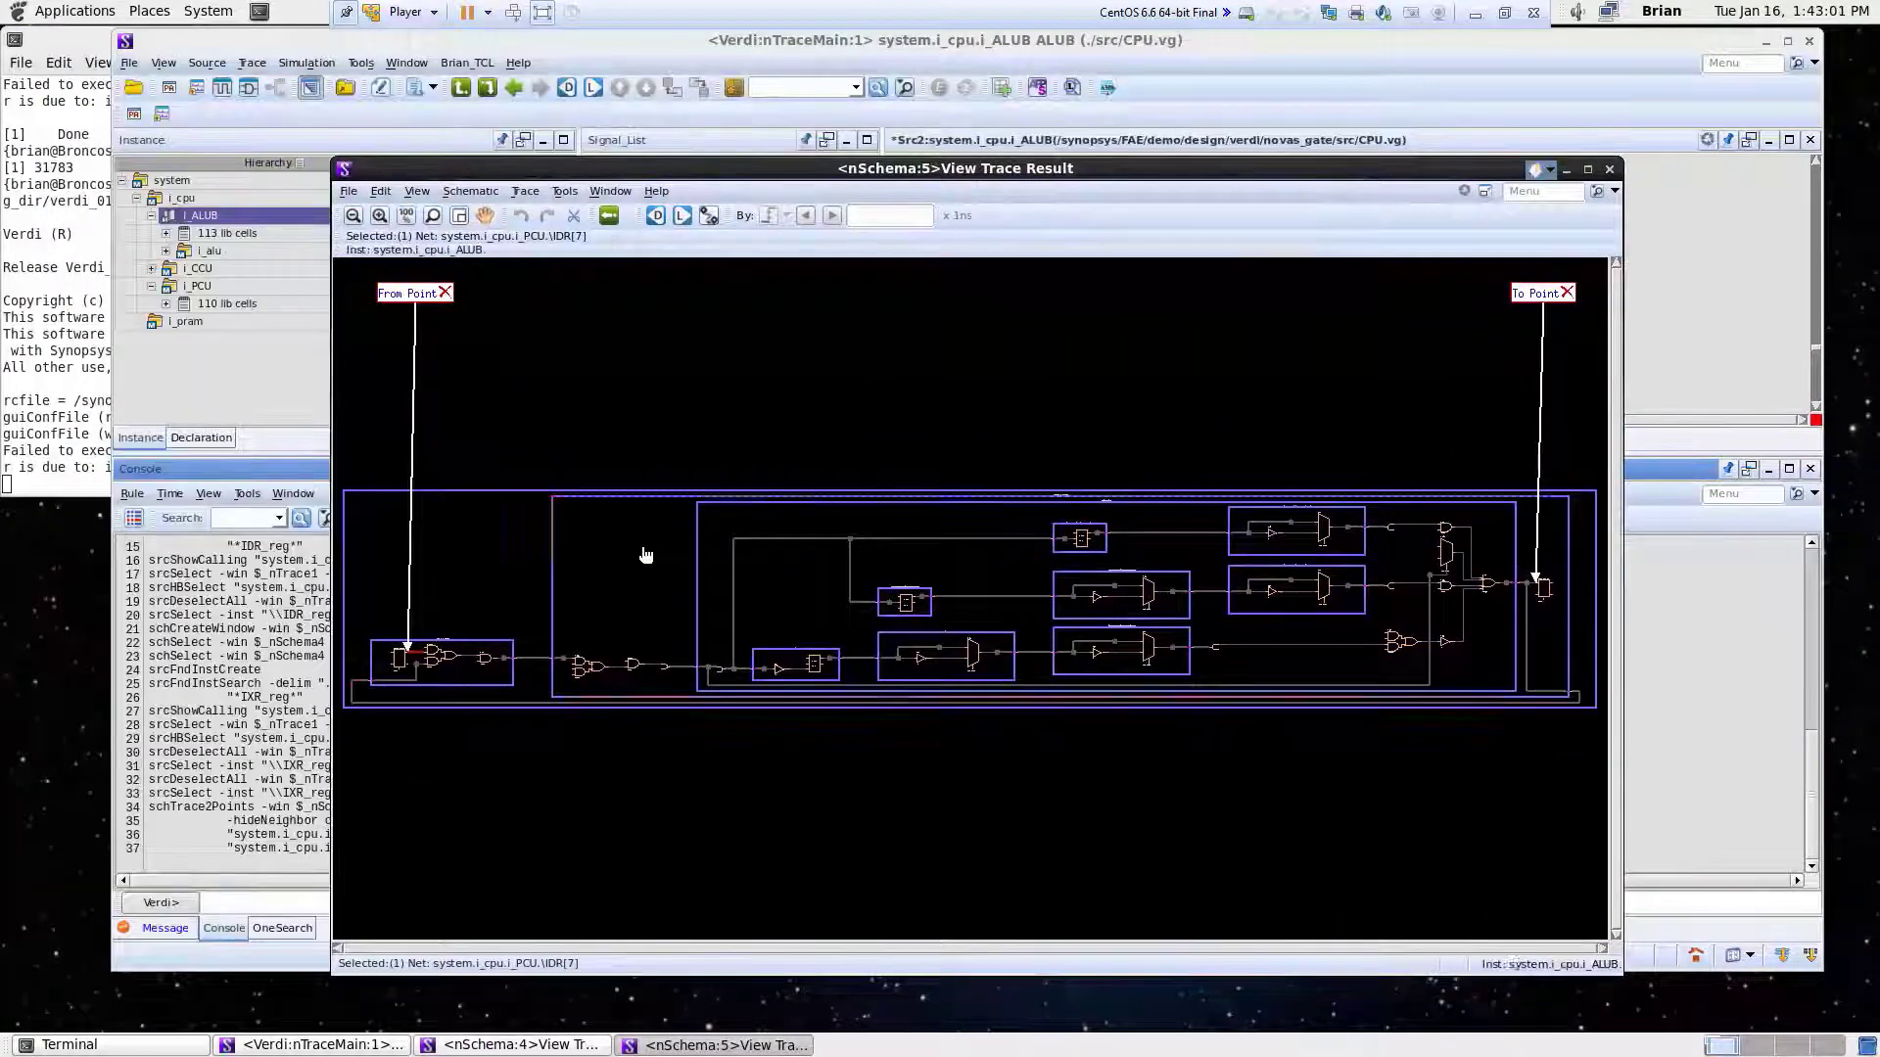
- Examine the trace result's start and end registers, the logic between them and the hierarchy boundaries it crosses
left_click(398, 666)
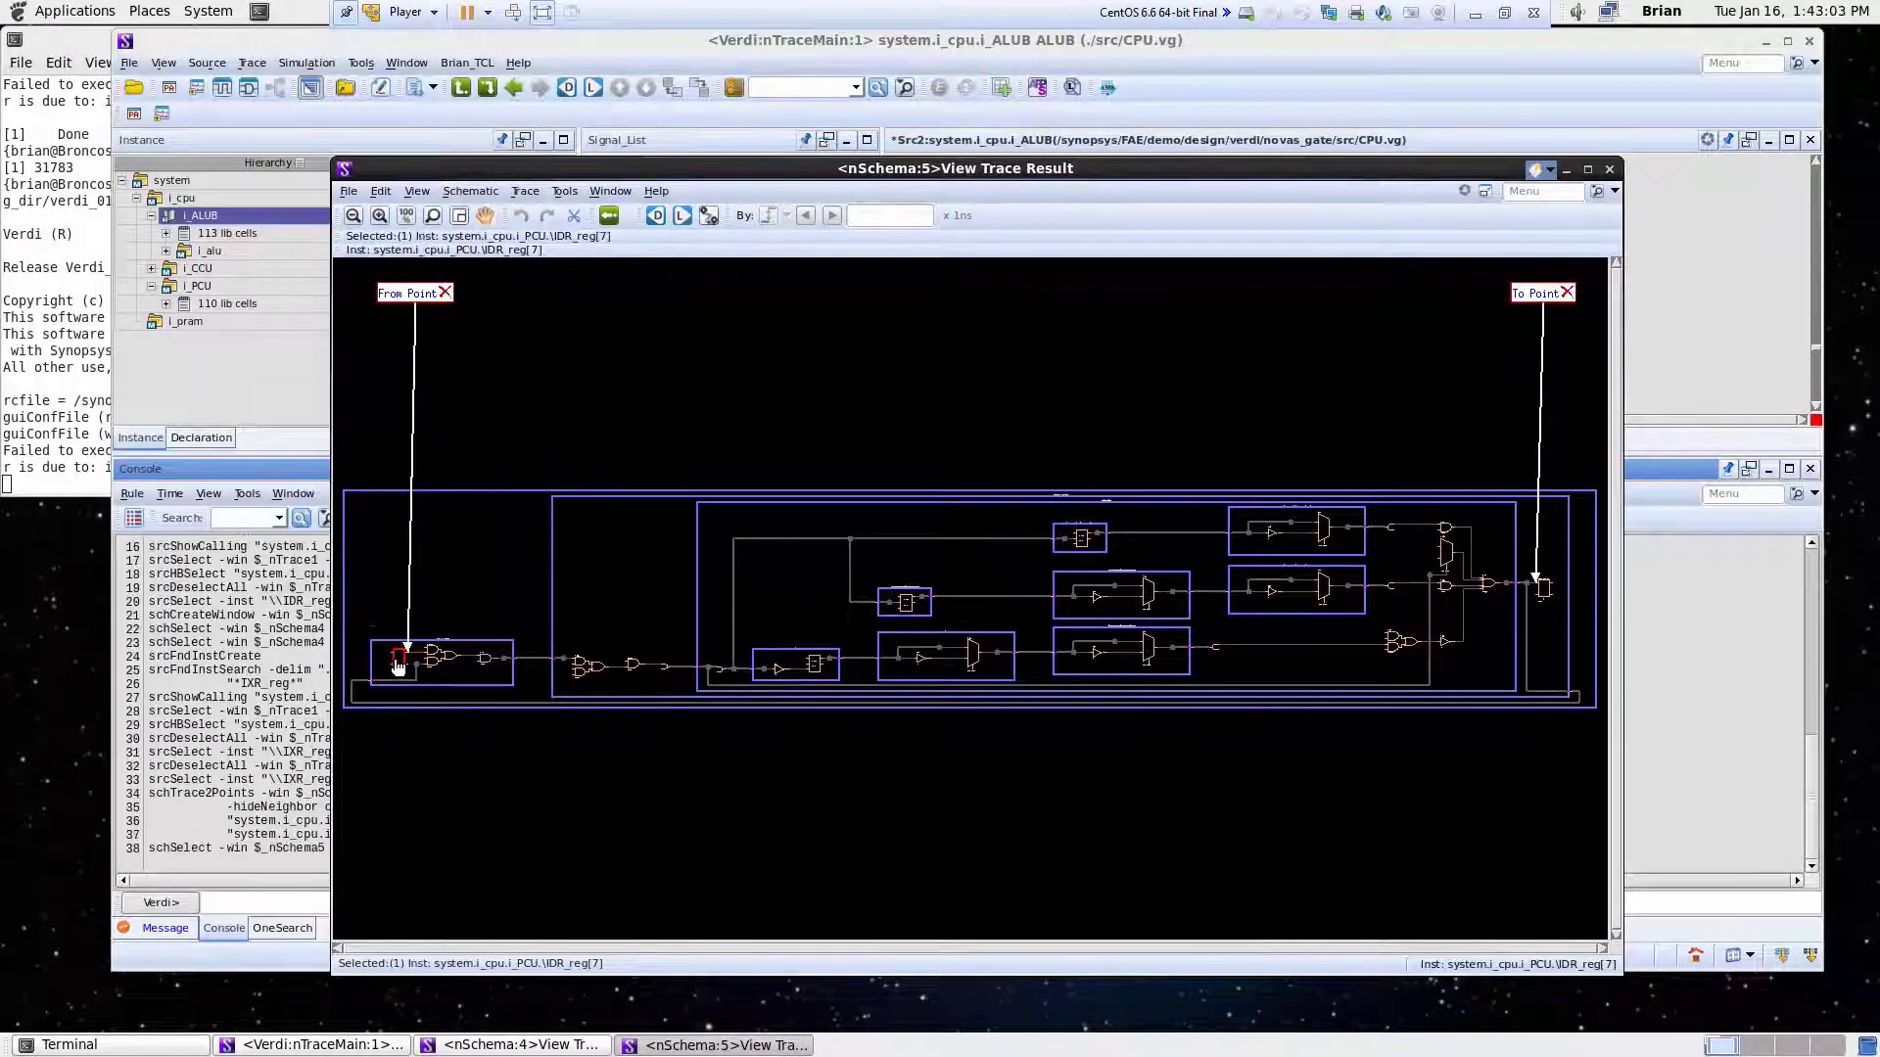
left_click(1546, 590)
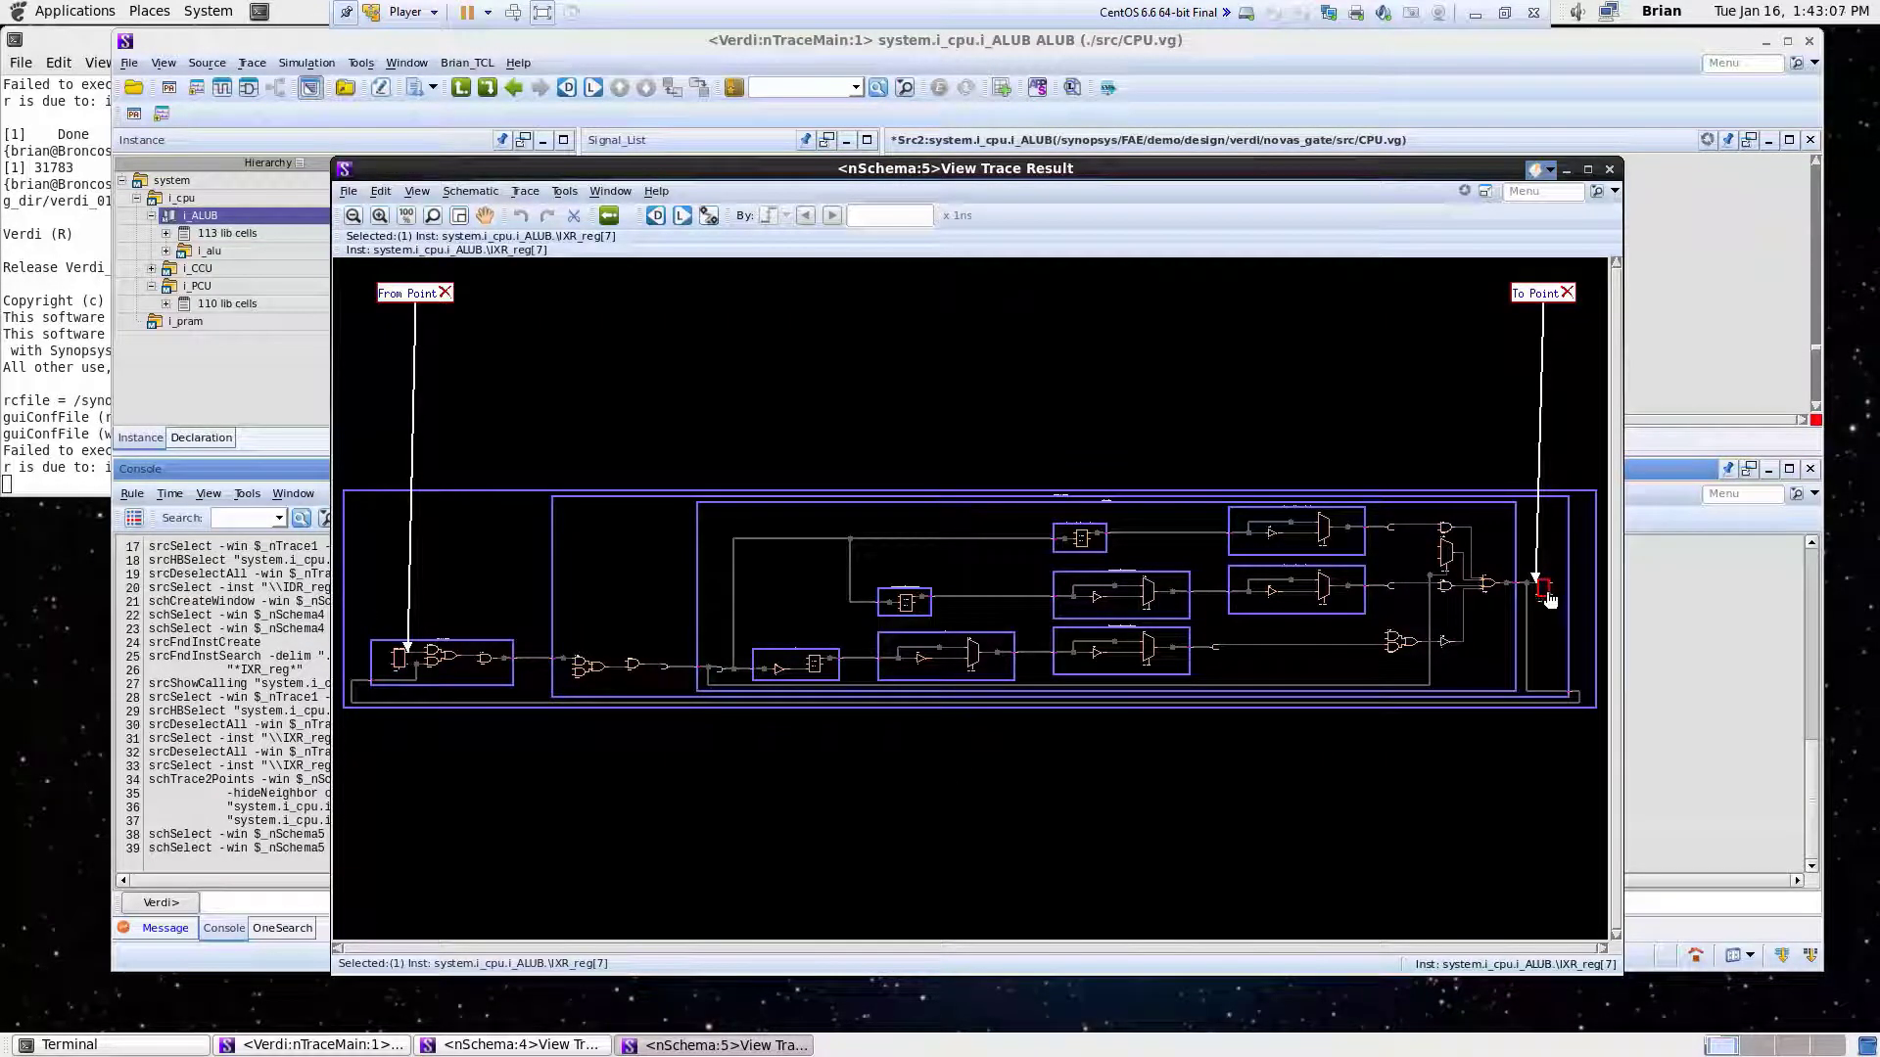
right_click_drag(414, 744, 1562, 401)
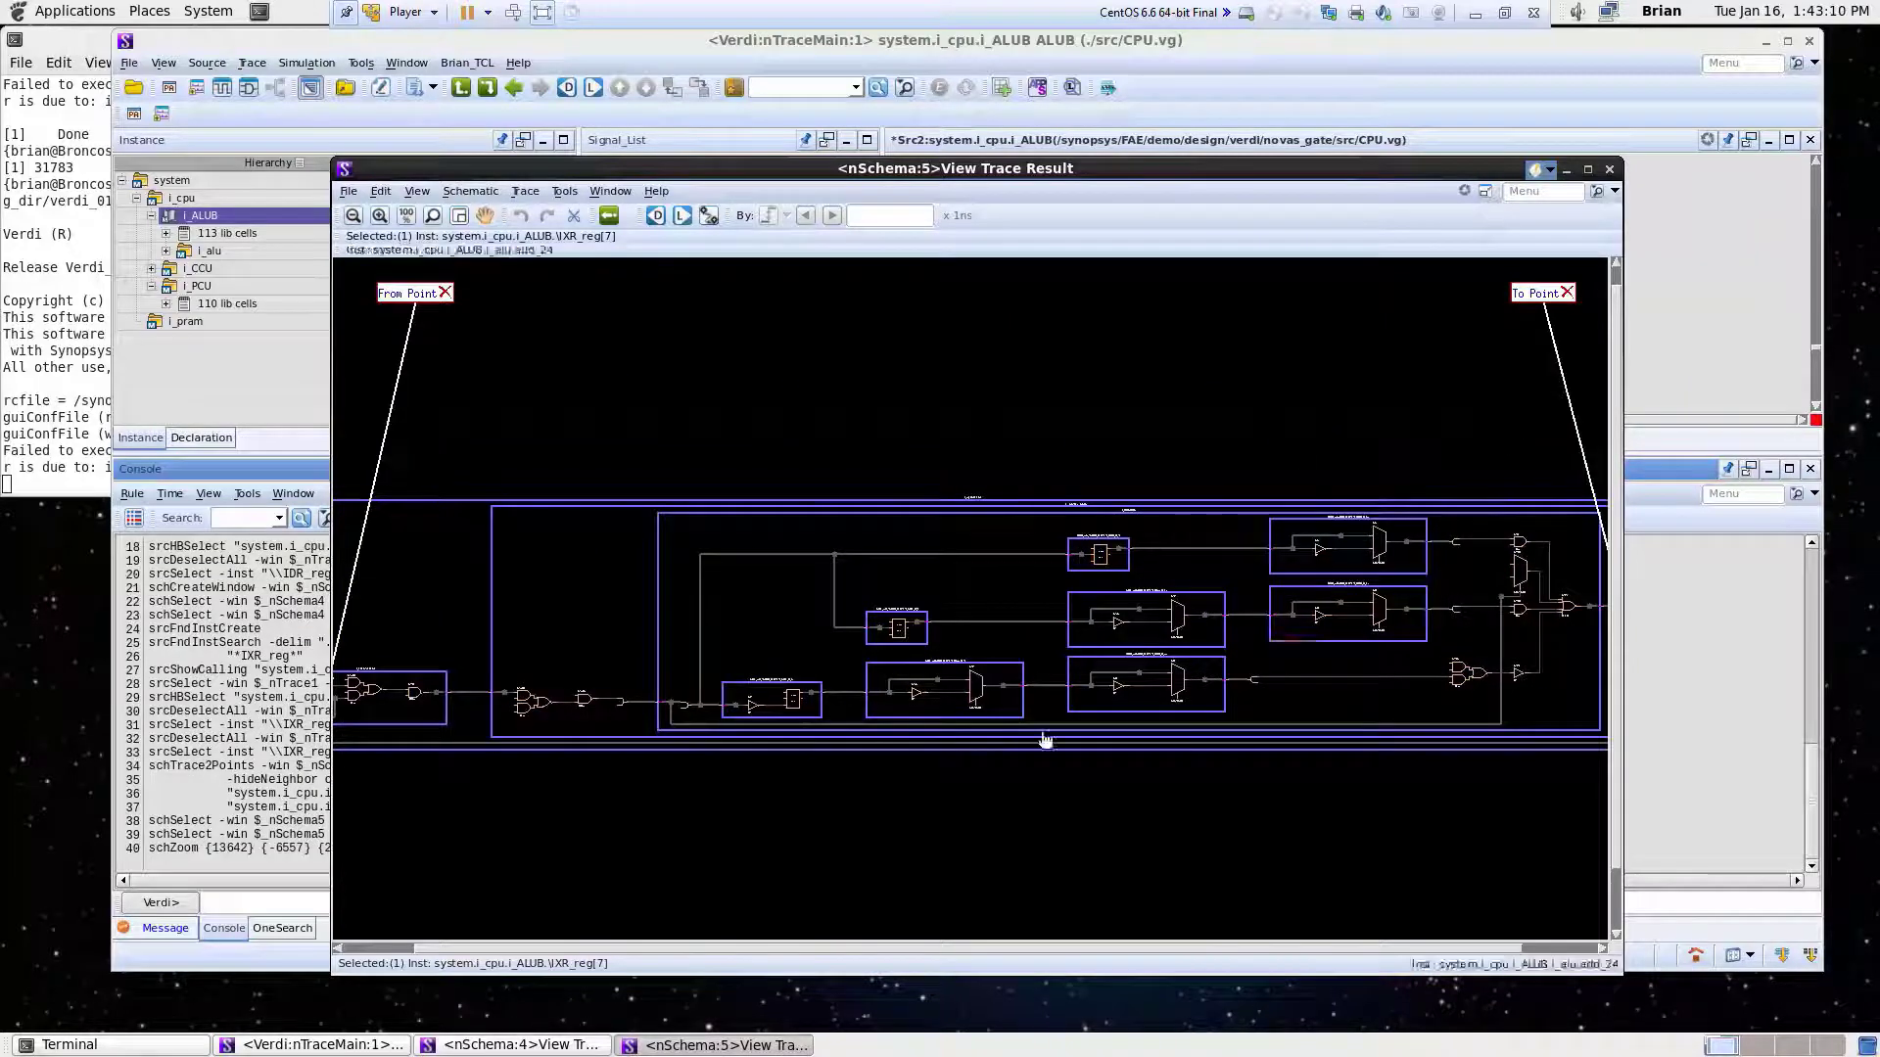
left_click(408, 218)
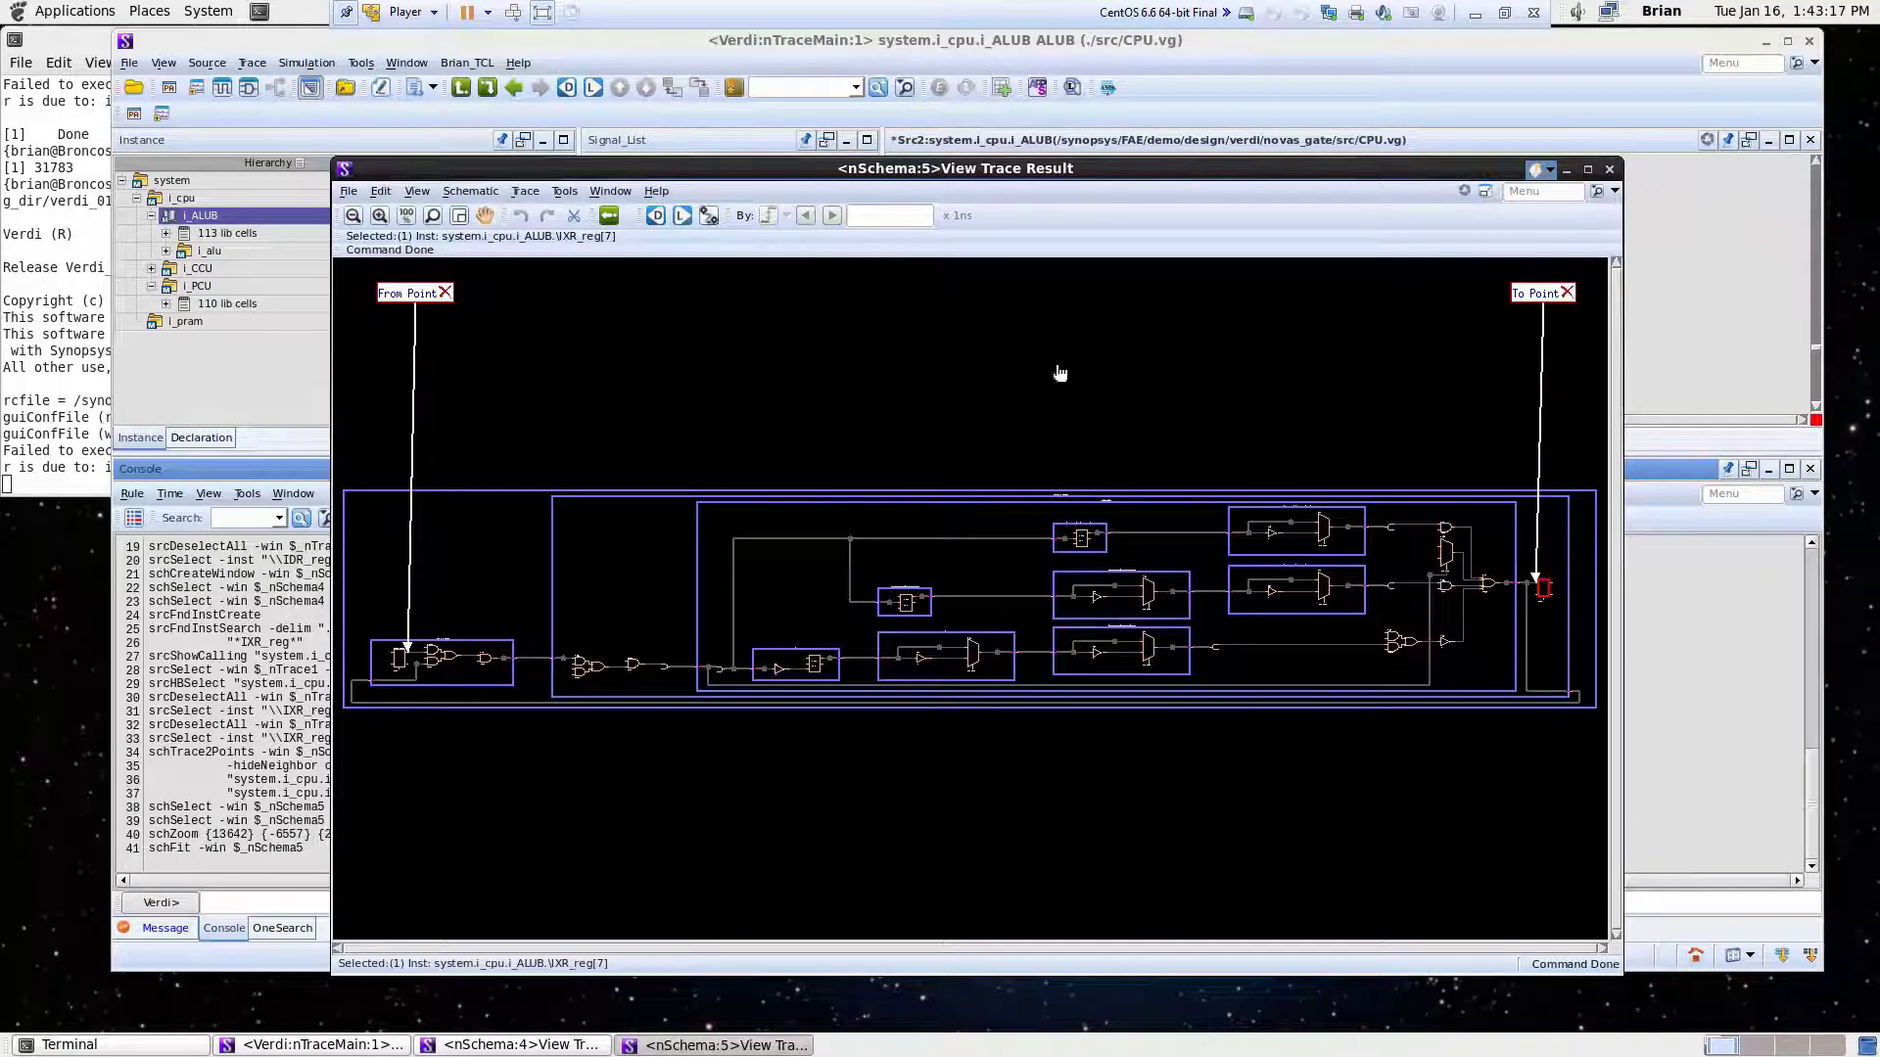
right_click_drag(1021, 437, 1210, 609)
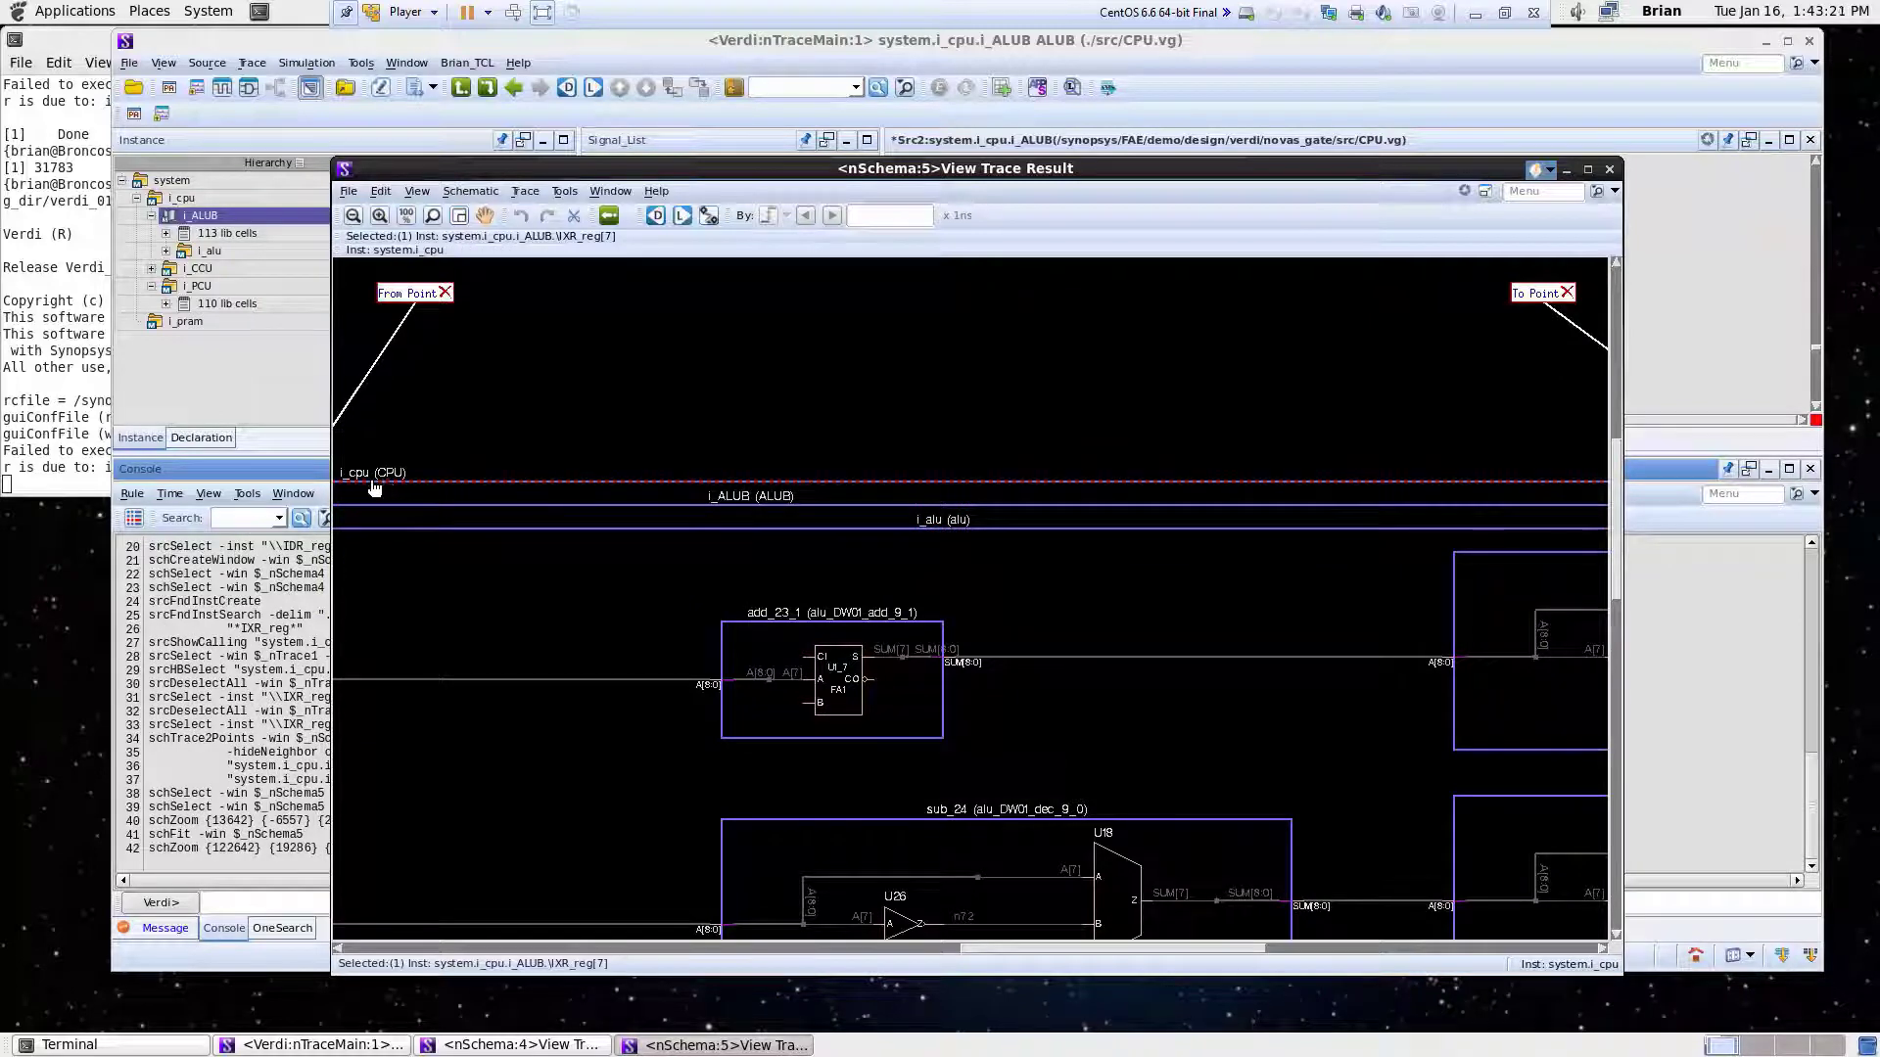
left_click(406, 216)
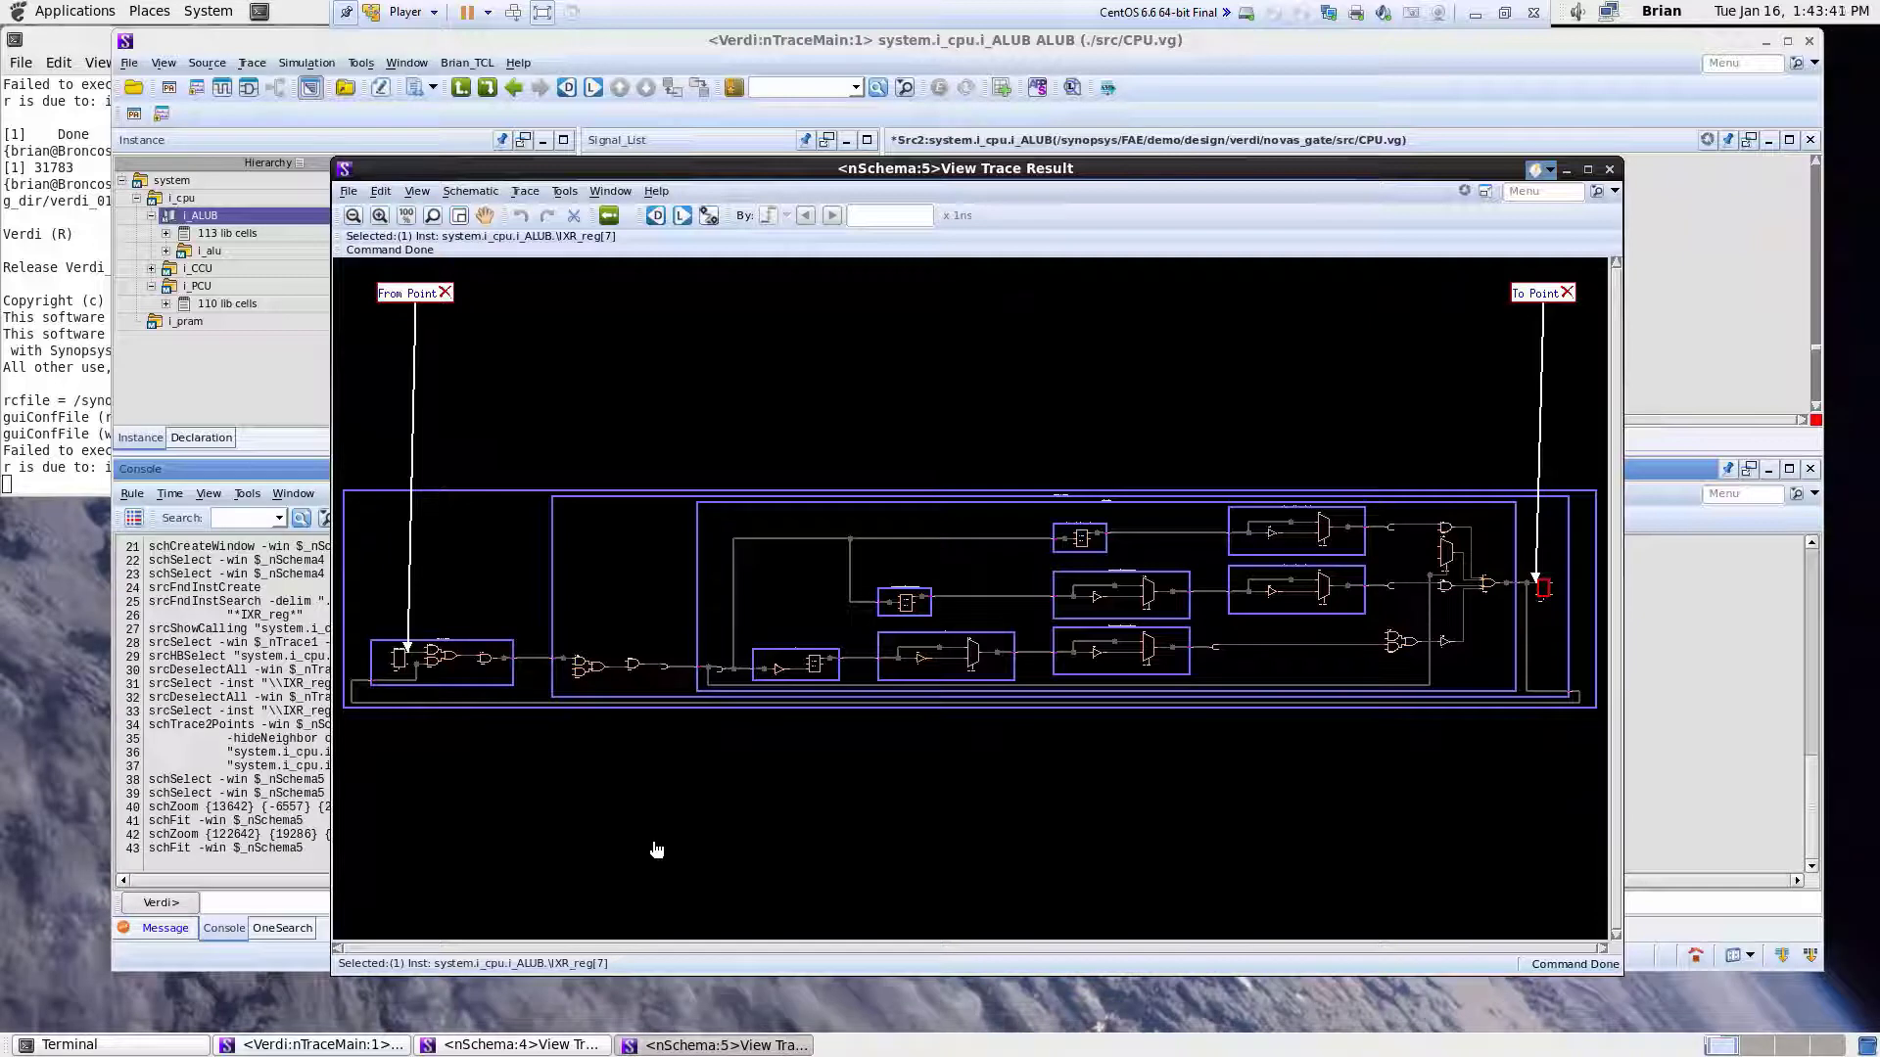
left_click(656, 850)
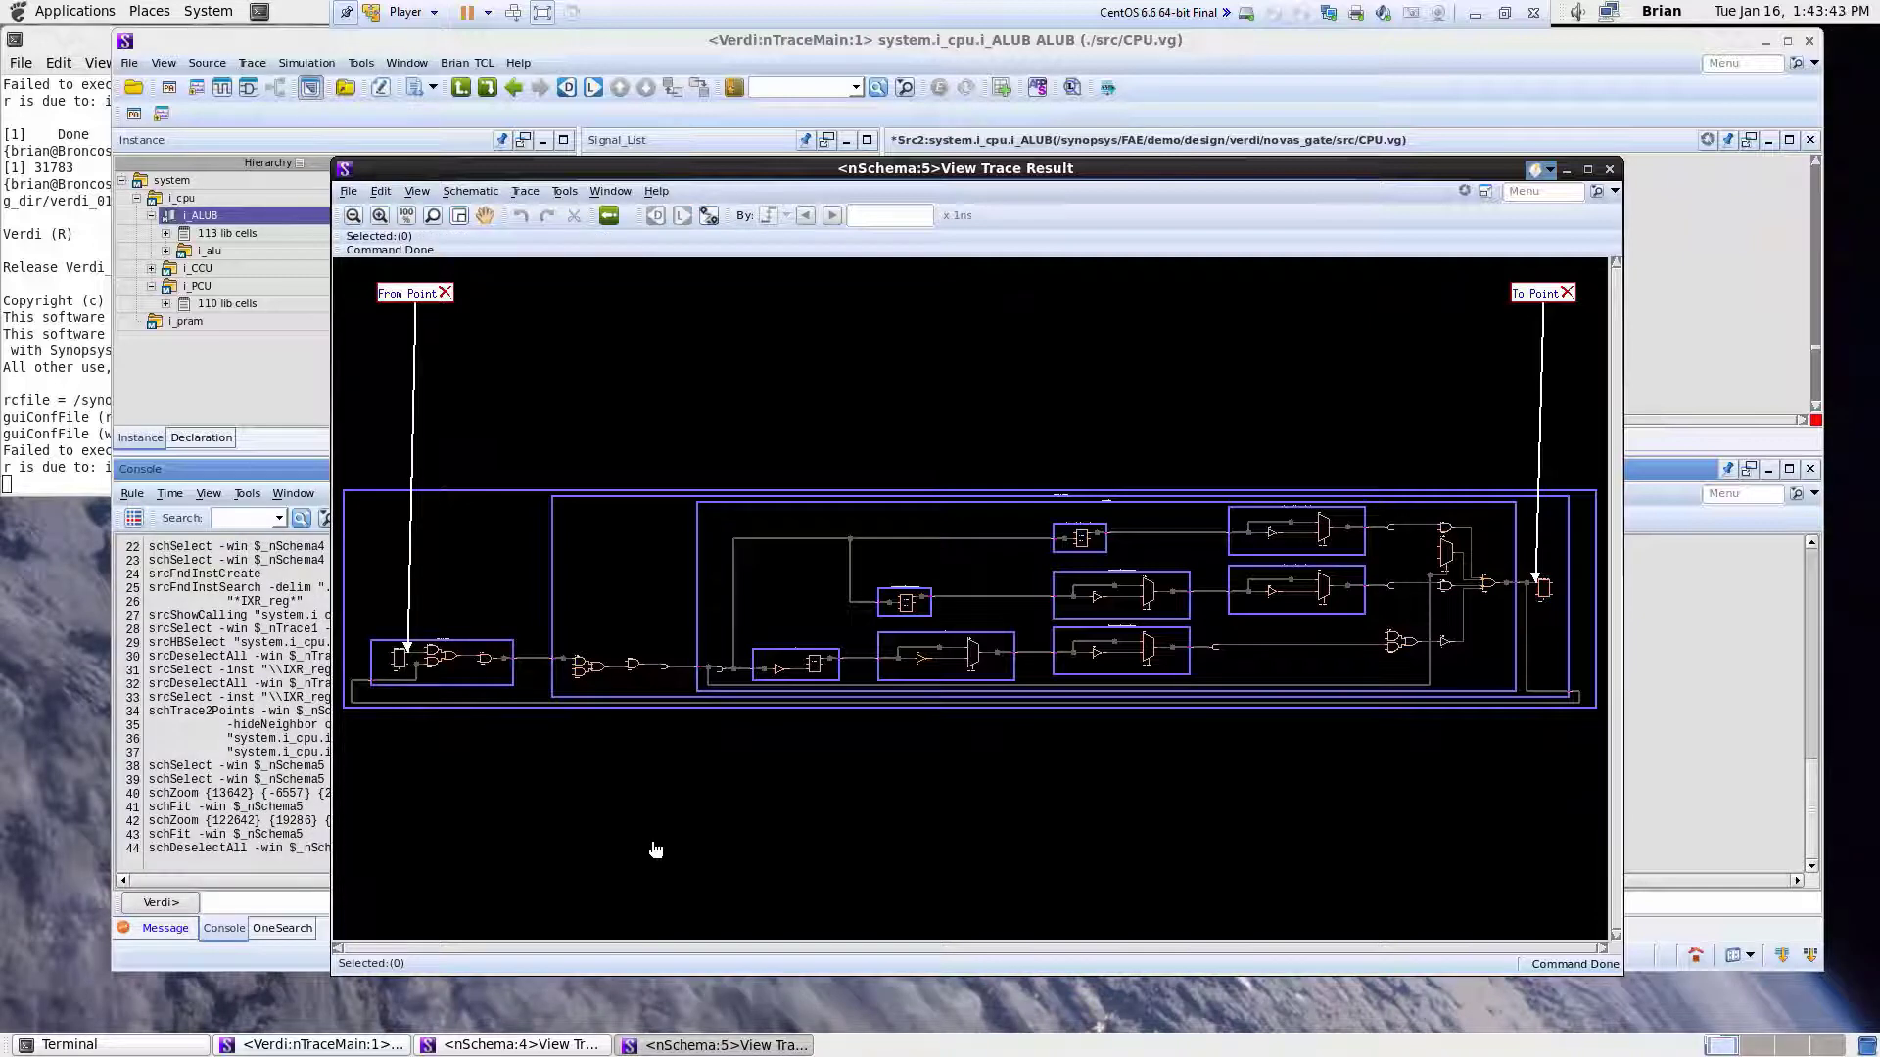